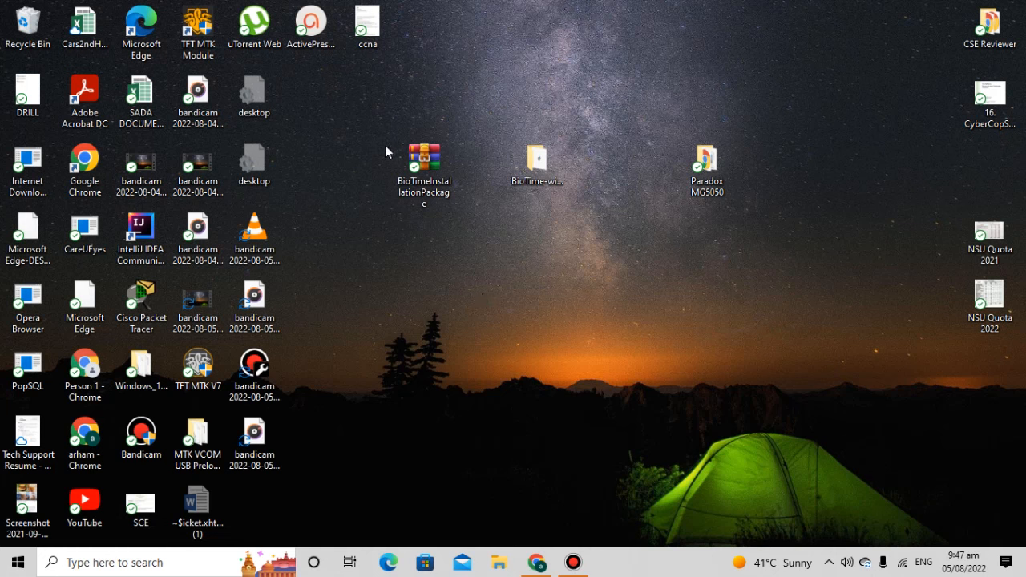
Extract the BioTime installation package onto the desktop using WinRAR's Extract Here.
left_click_drag(376, 171, 585, 249)
left_click_drag(360, 124, 466, 238)
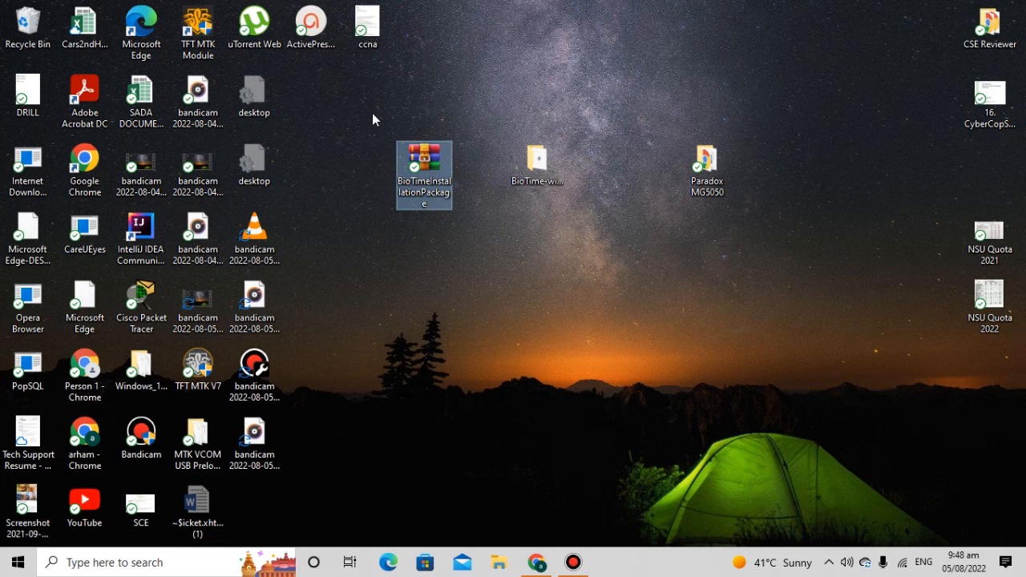
left_click_drag(373, 111, 594, 238)
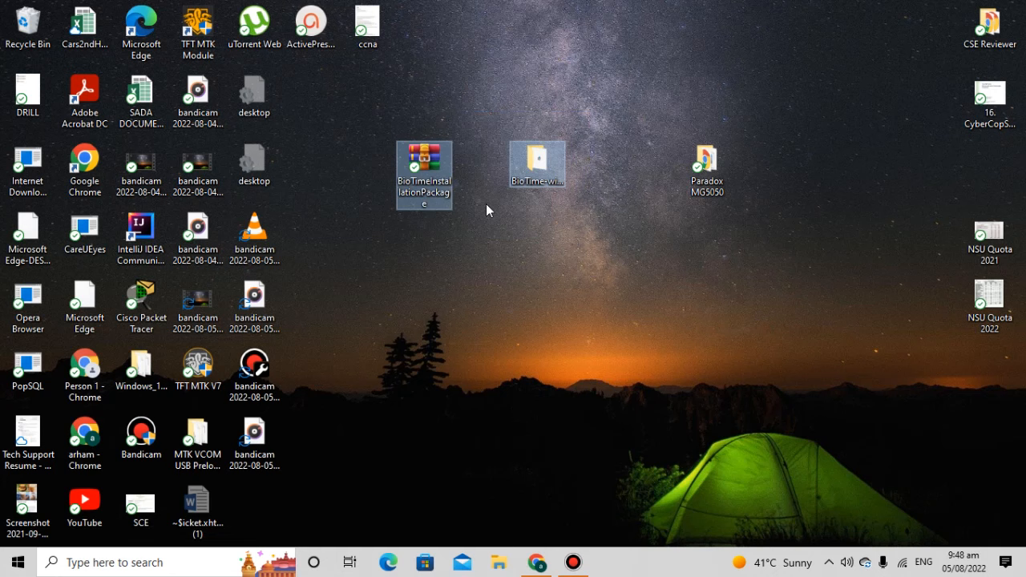
left_click_drag(367, 111, 463, 227)
right_click(433, 177)
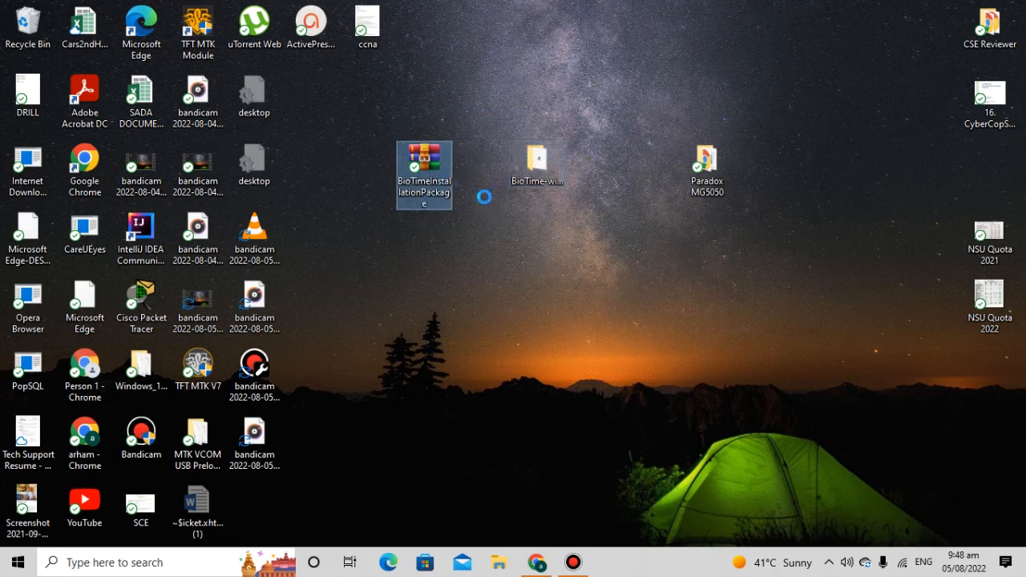
left_click(485, 200)
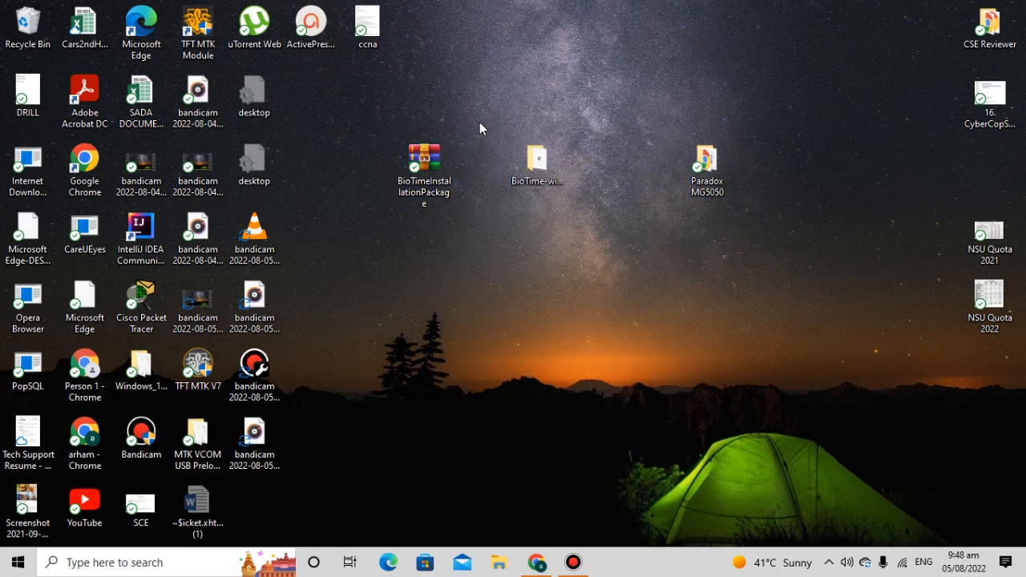
left_click_drag(479, 121, 557, 243)
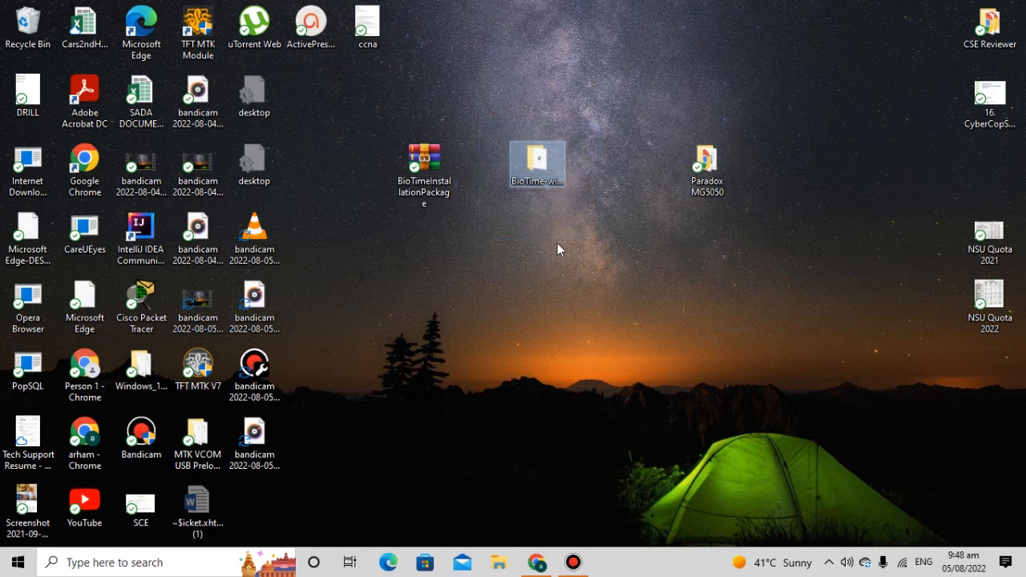
Open the extracted BioTime folder and close the browser window that popped up.
left_click(530, 166)
double_click(527, 163)
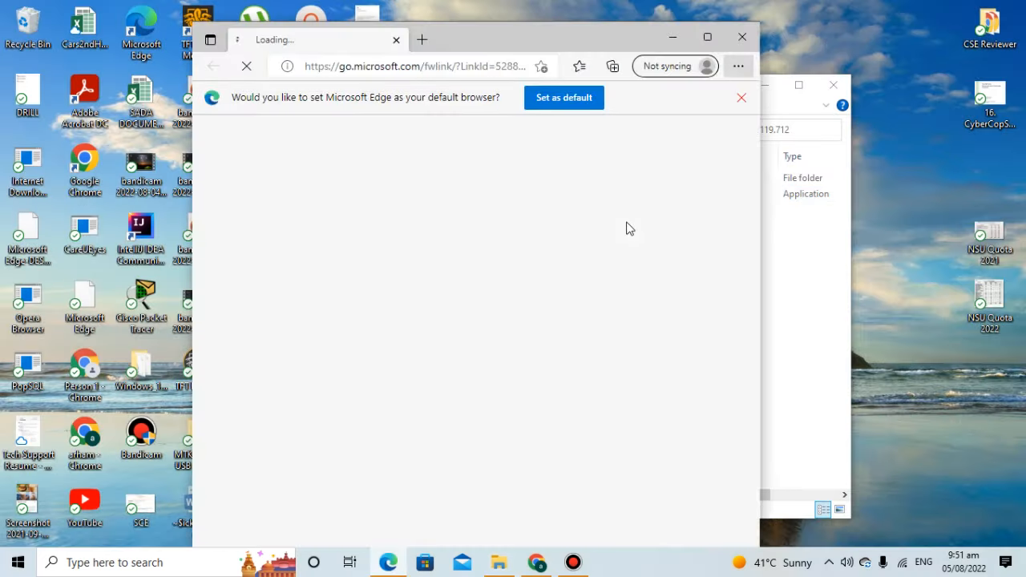
left_click(742, 37)
Run setup with English as the language and start the wizard.
double_click(441, 194)
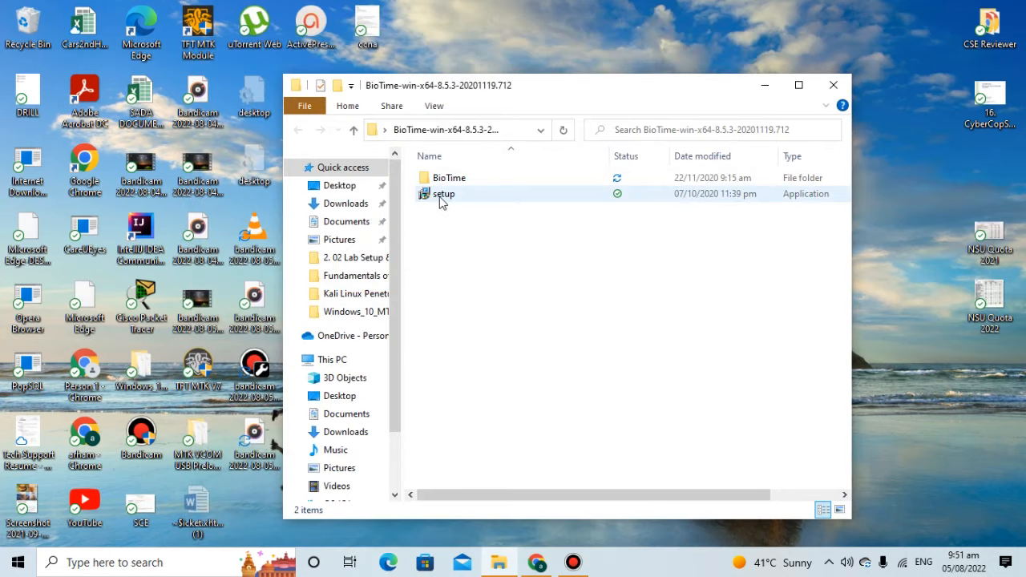
double_click(442, 198)
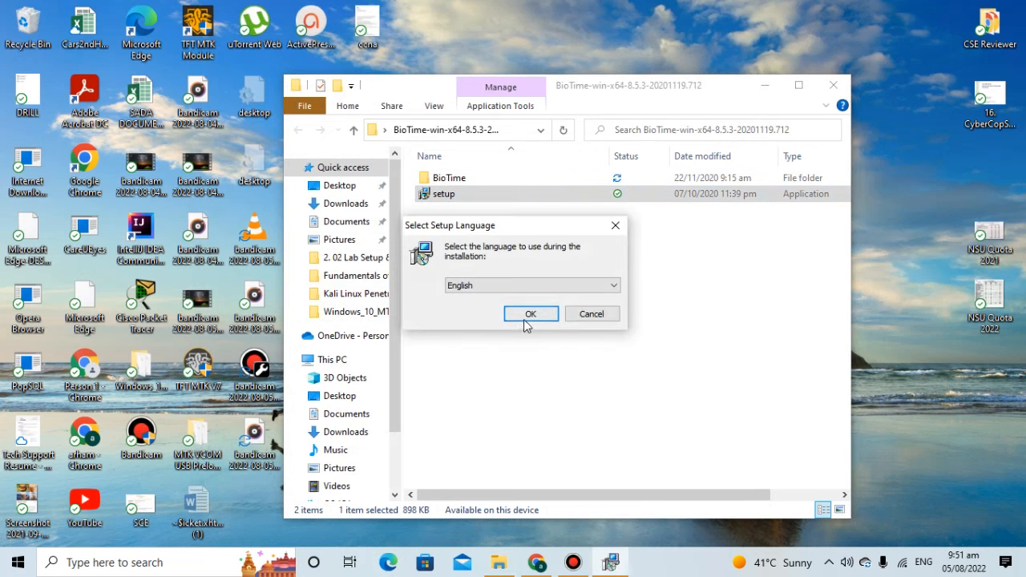
left_click(531, 315)
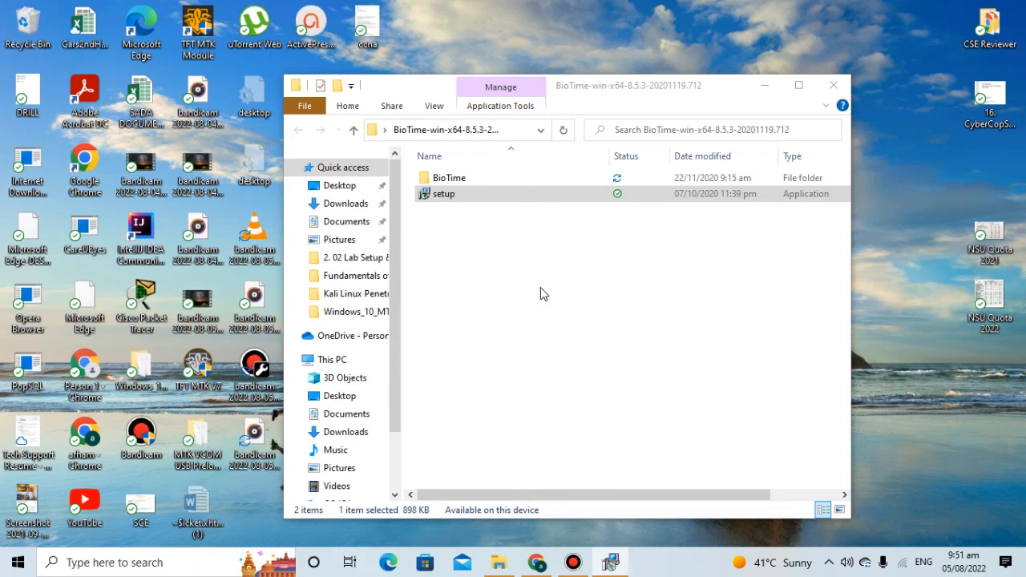
left_click(473, 481)
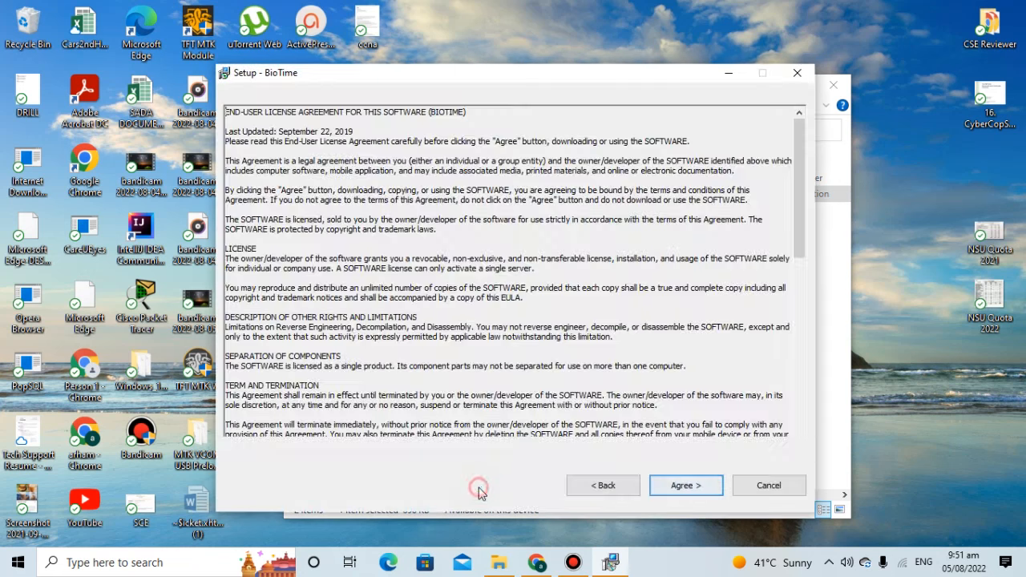
Accept the licence and keep C:\BioTime as the installation folder.
left_click(685, 486)
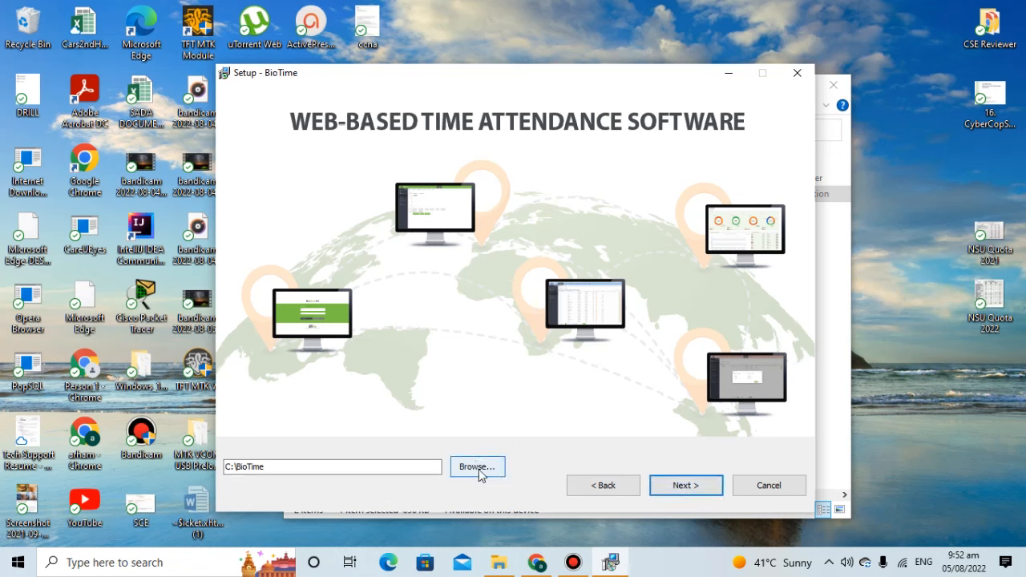
left_click(474, 471)
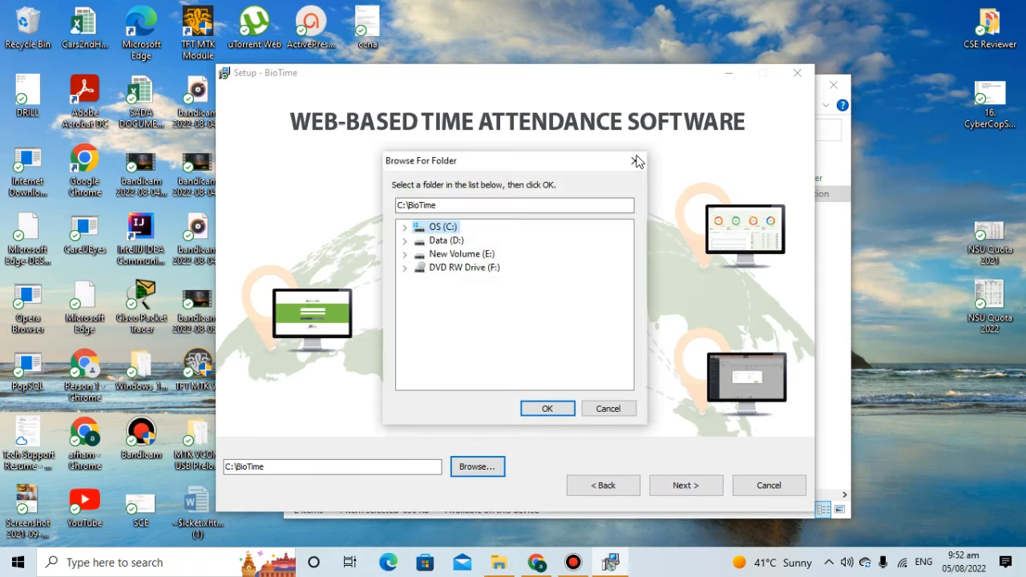
left_click(634, 160)
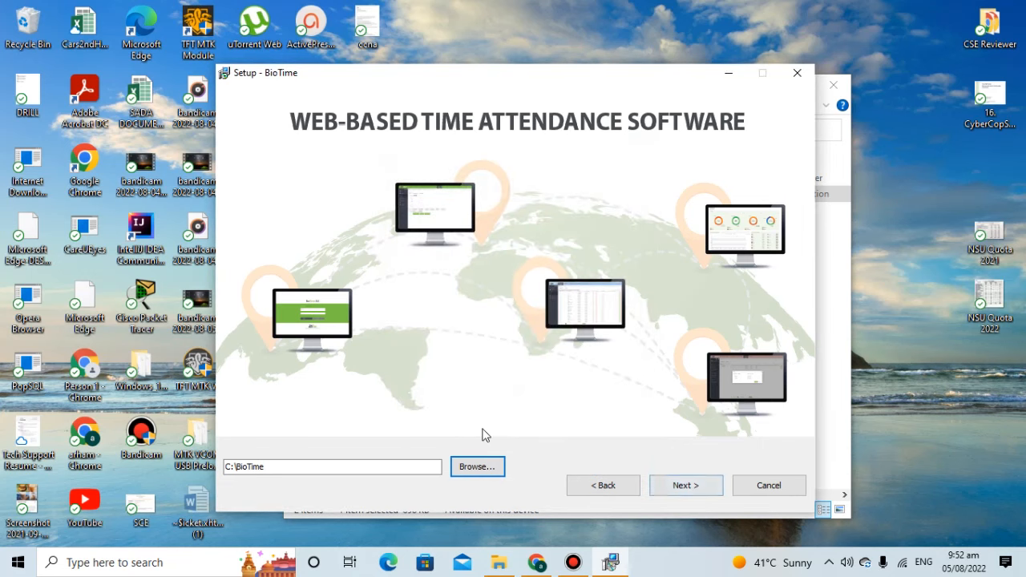
left_click(694, 486)
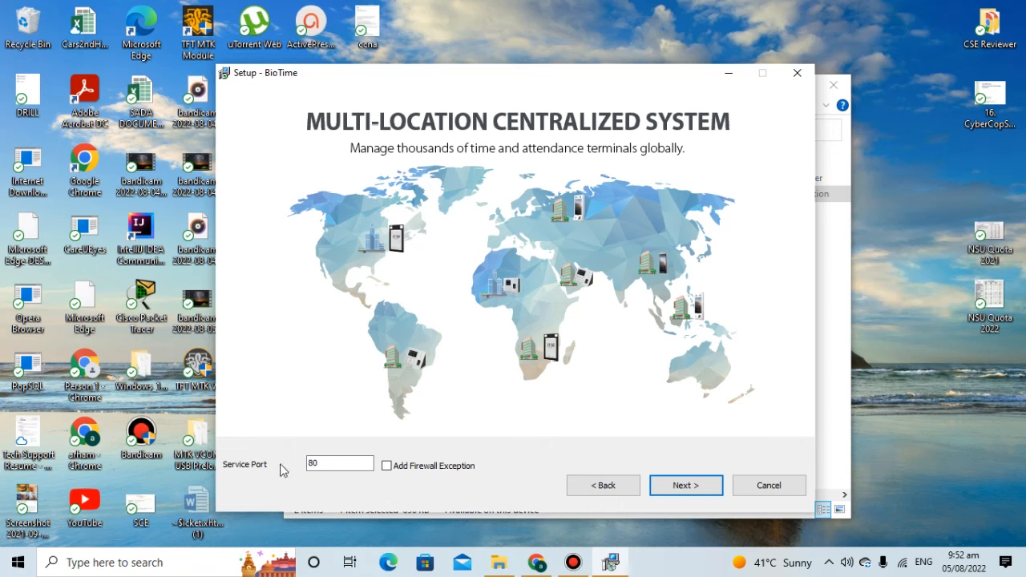
Keep service port 80 and add a firewall exception for it.
double_click(324, 463)
left_click(386, 469)
left_click(327, 462)
double_click(319, 463)
left_click(319, 463)
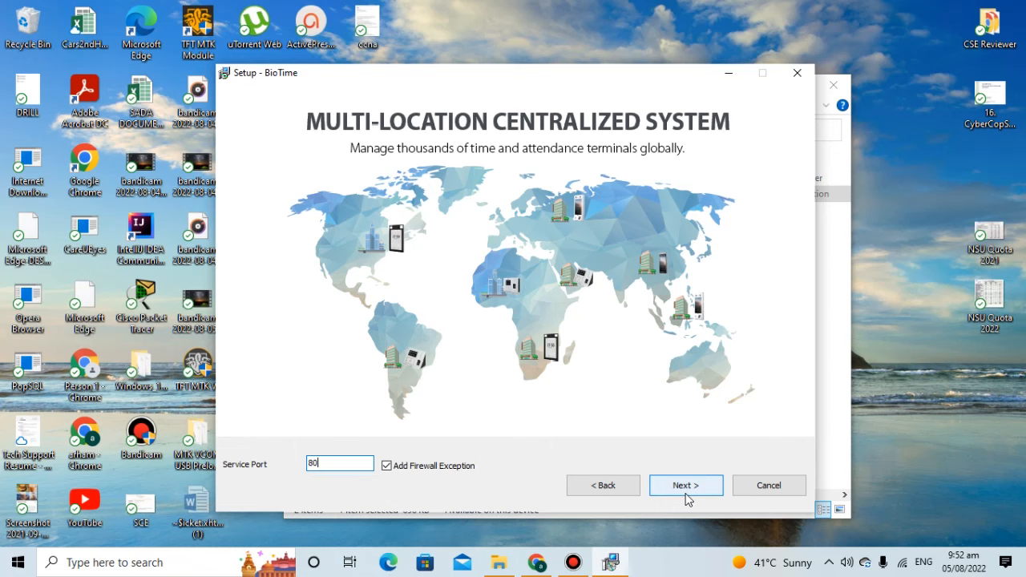
left_click(685, 489)
Keep the default PostgreSQL database and save its credentials.
left_click(529, 351)
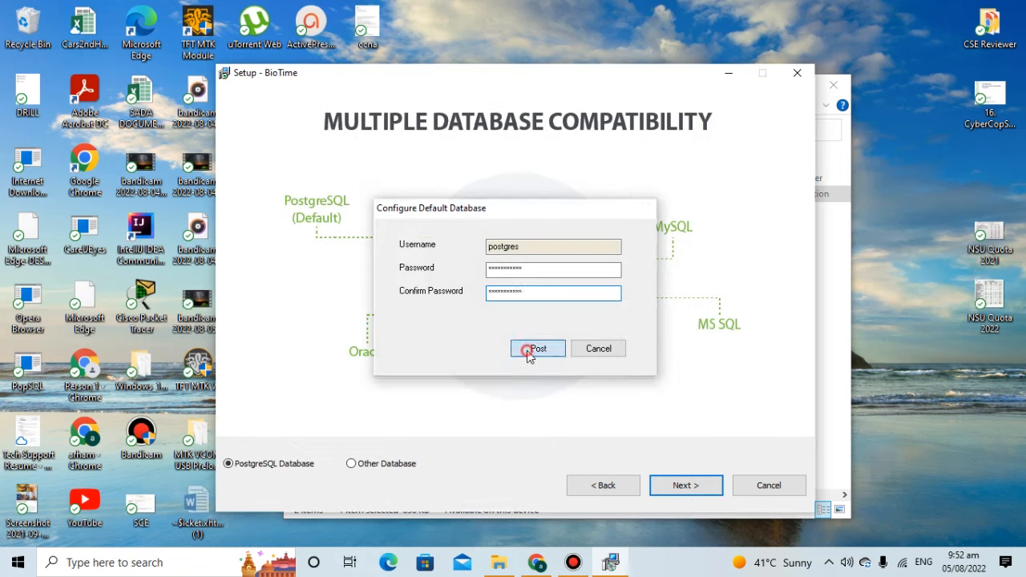
left_click(352, 464)
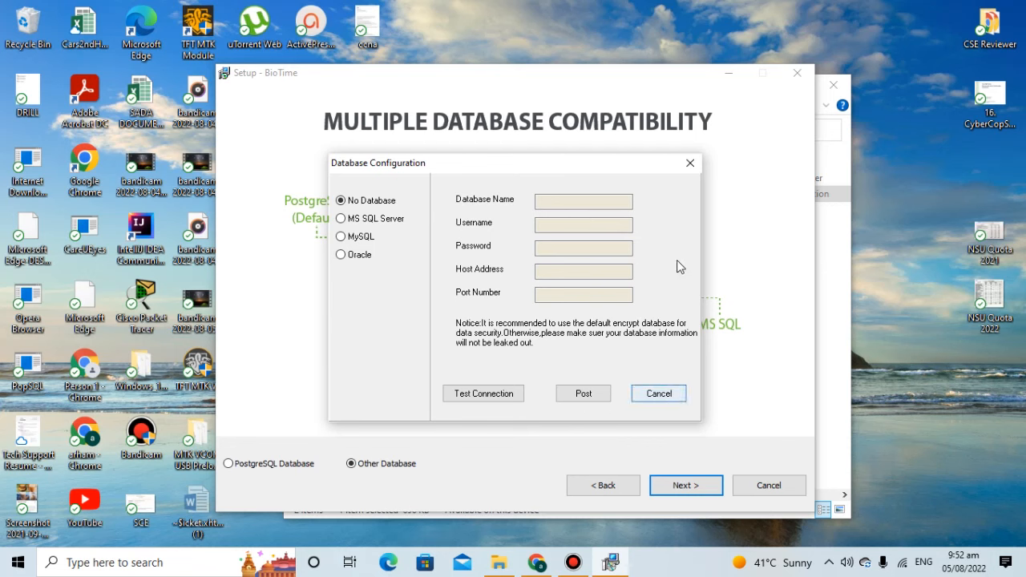
left_click(688, 164)
left_click(251, 468)
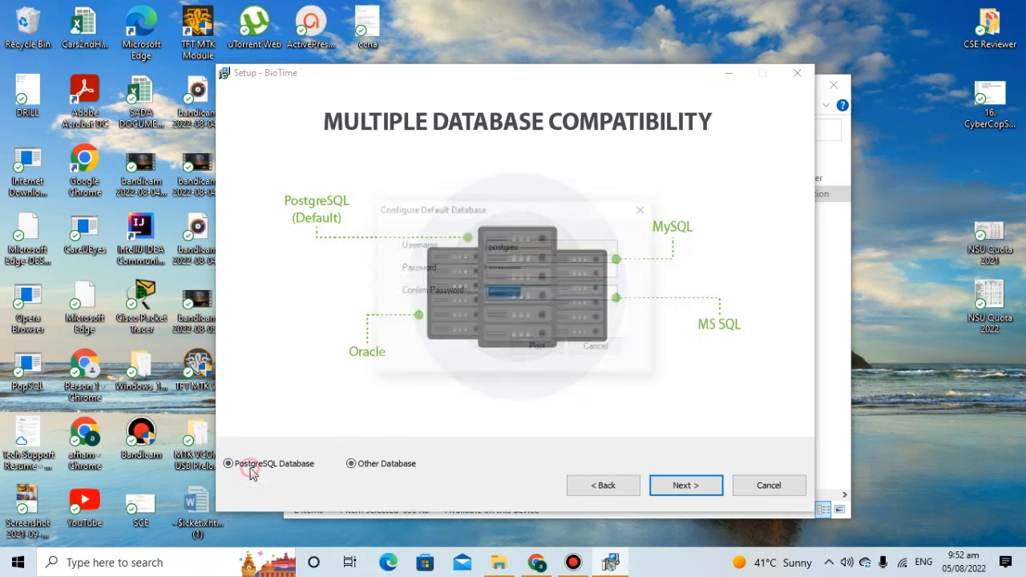
left_click(548, 357)
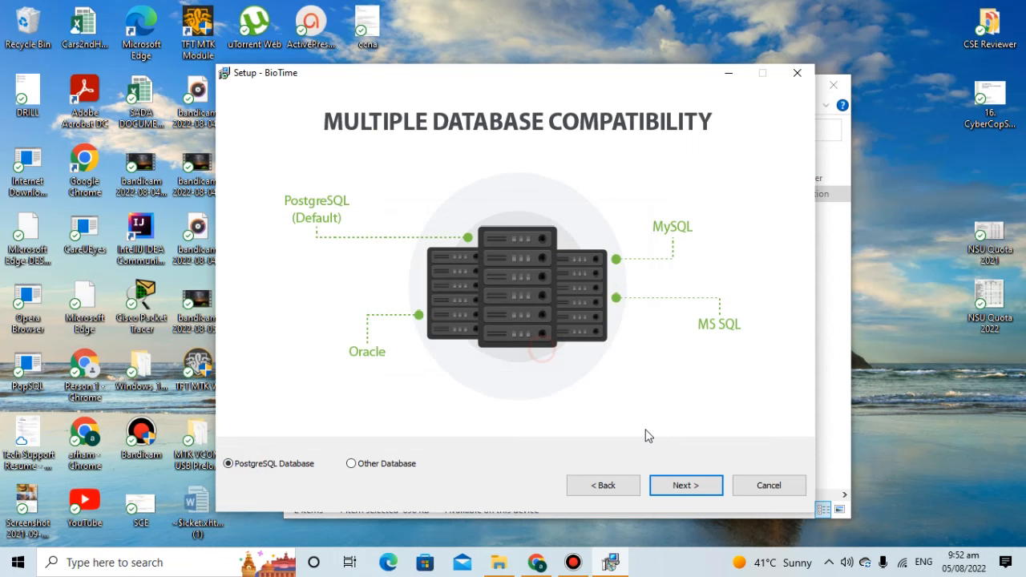
left_click(691, 492)
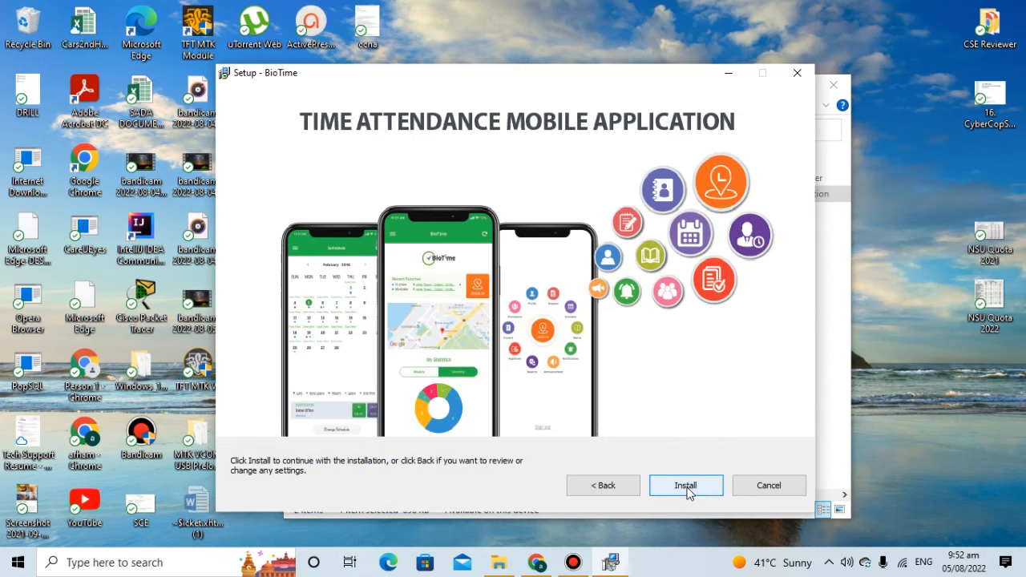
Install BioTime and finish the wizard, choosing to restart the computer later.
left_click(687, 488)
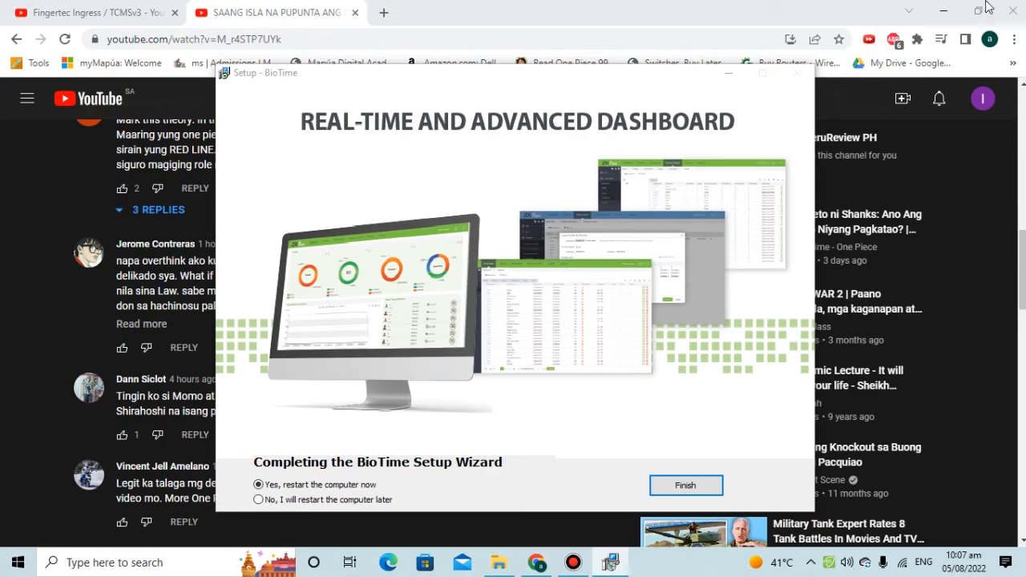
left_click(943, 11)
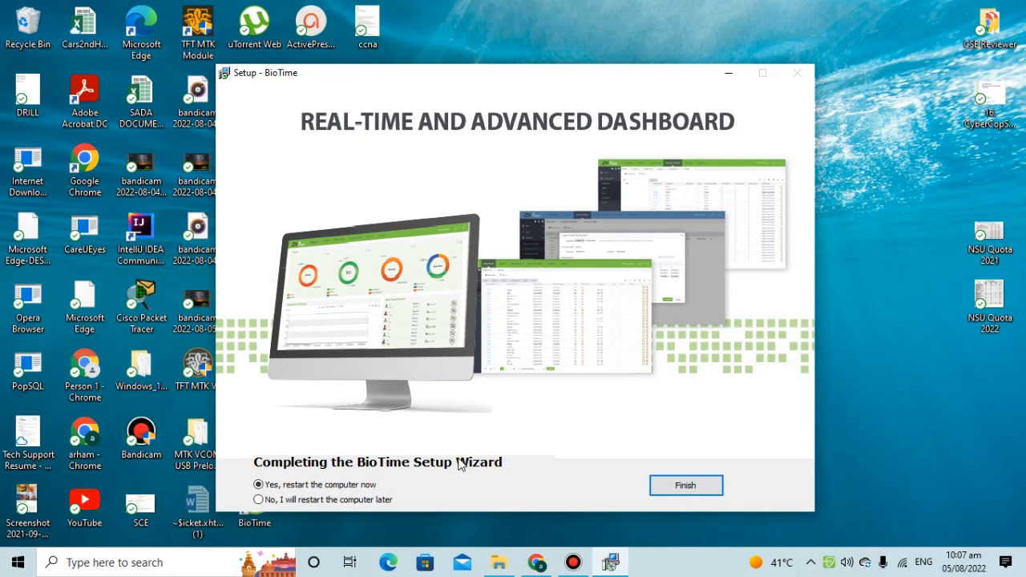
left_click(576, 563)
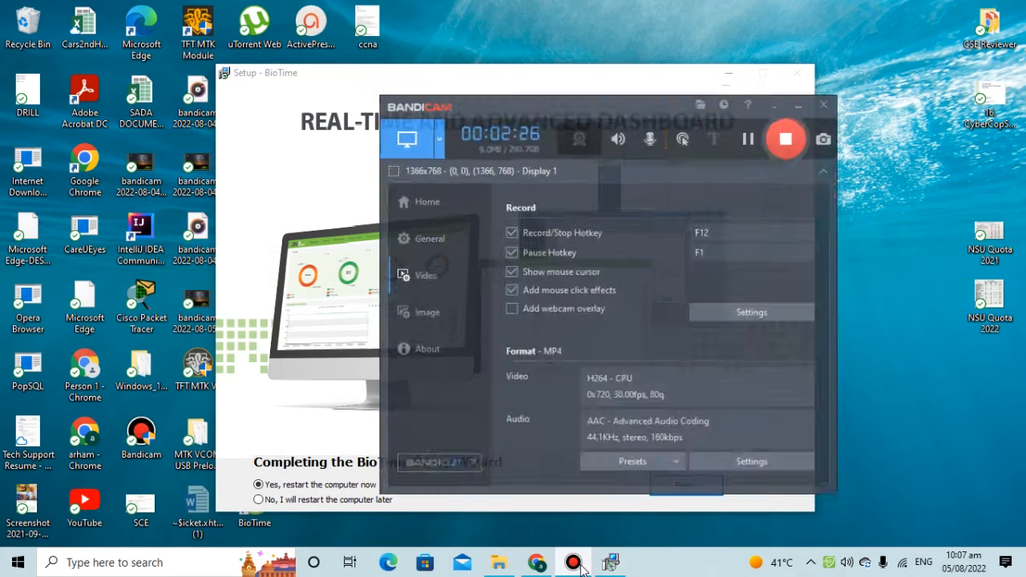
left_click(576, 563)
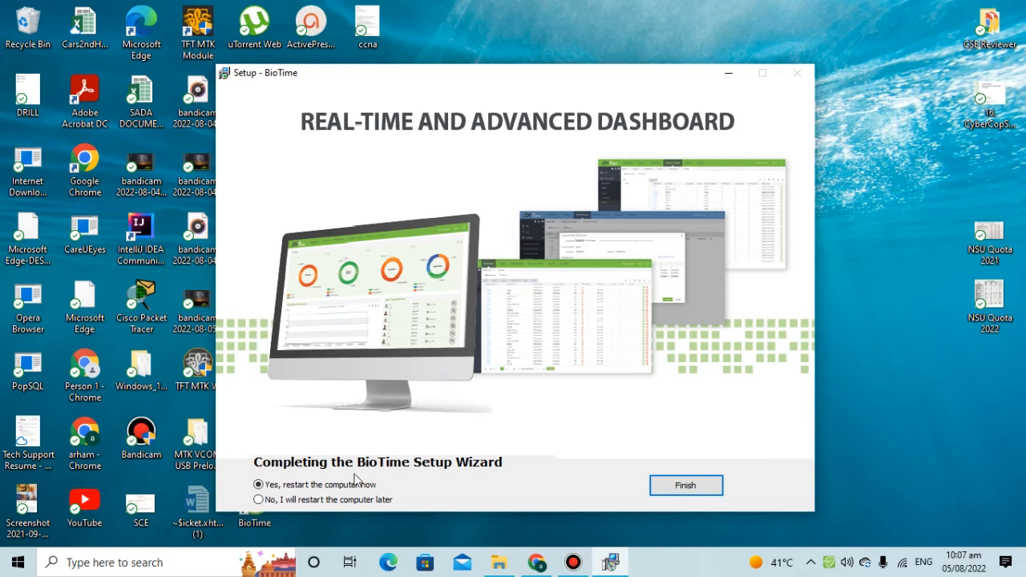
left_click(335, 499)
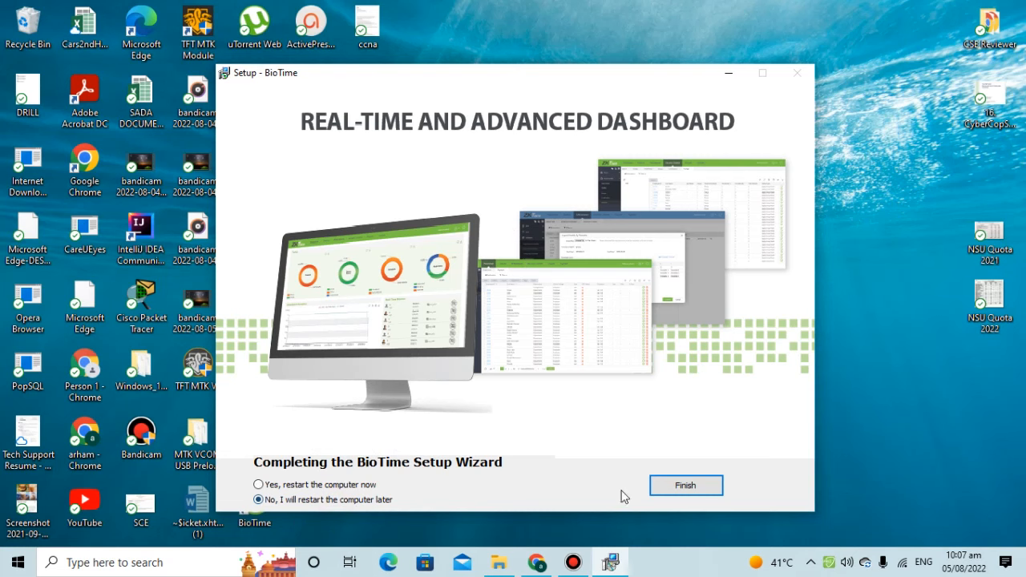
left_click(685, 487)
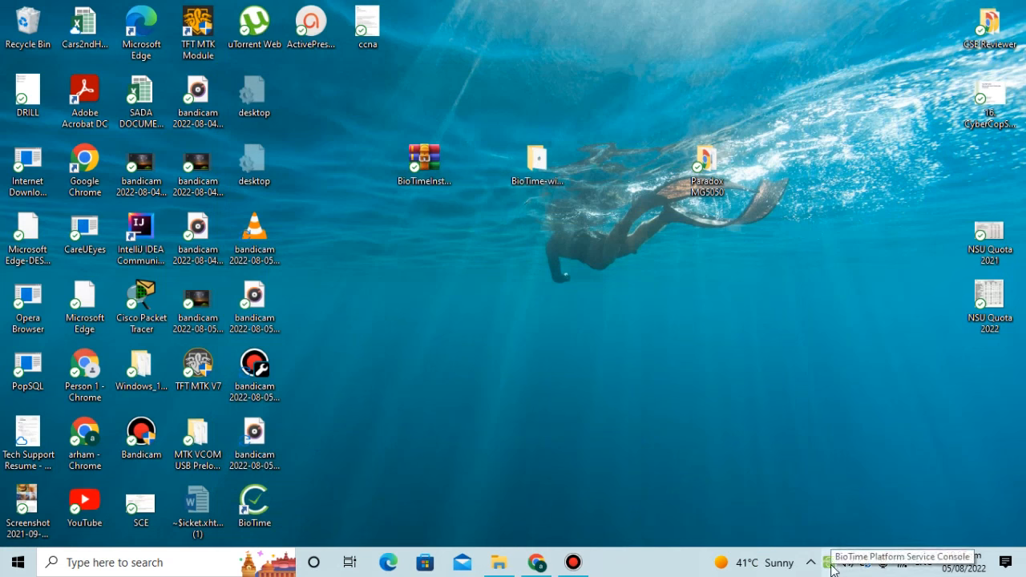
right_click(831, 568)
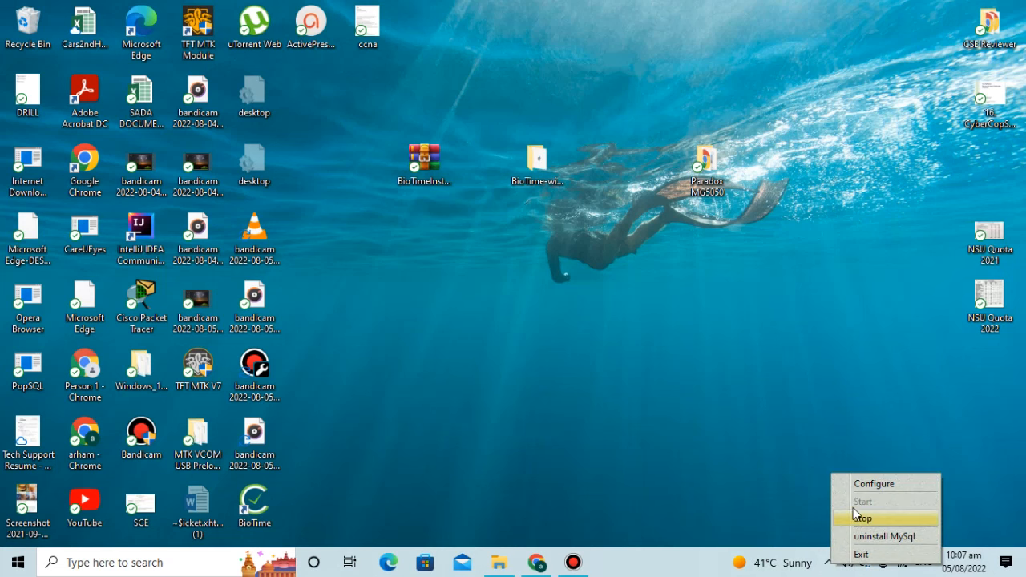
left_click(869, 486)
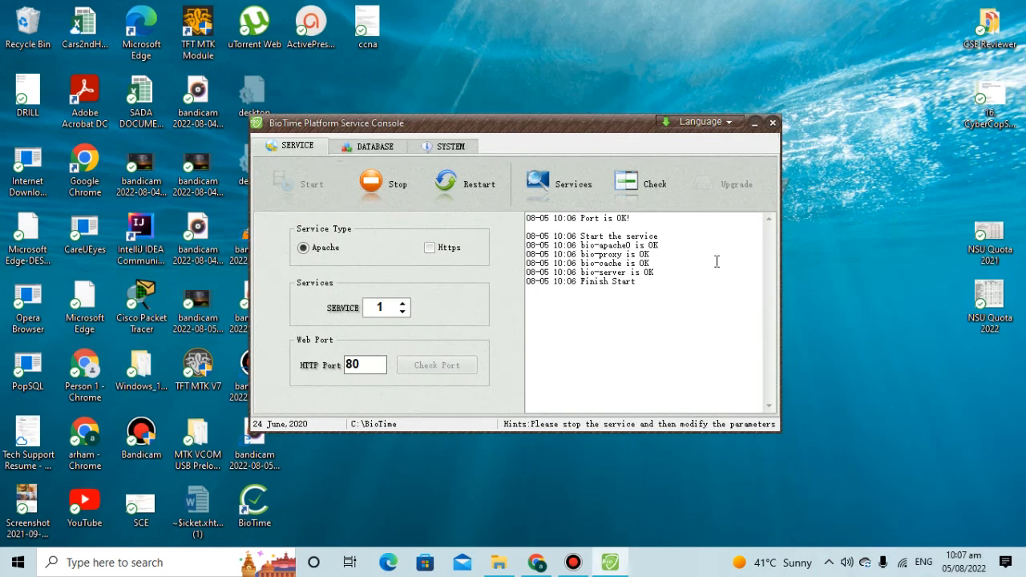
left_click_drag(580, 245, 622, 245)
double_click(648, 273)
left_click_drag(645, 283, 529, 236)
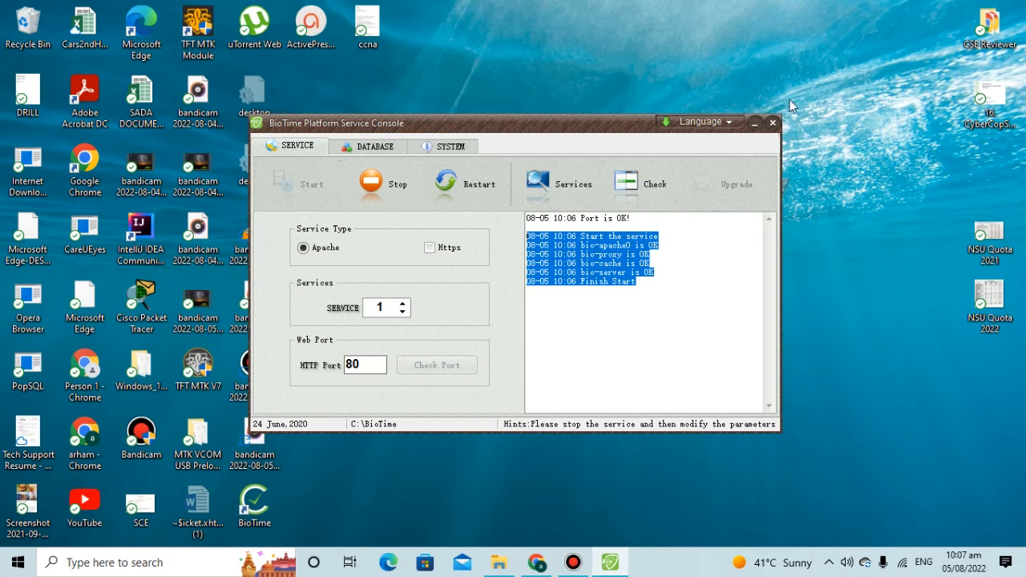
left_click(754, 123)
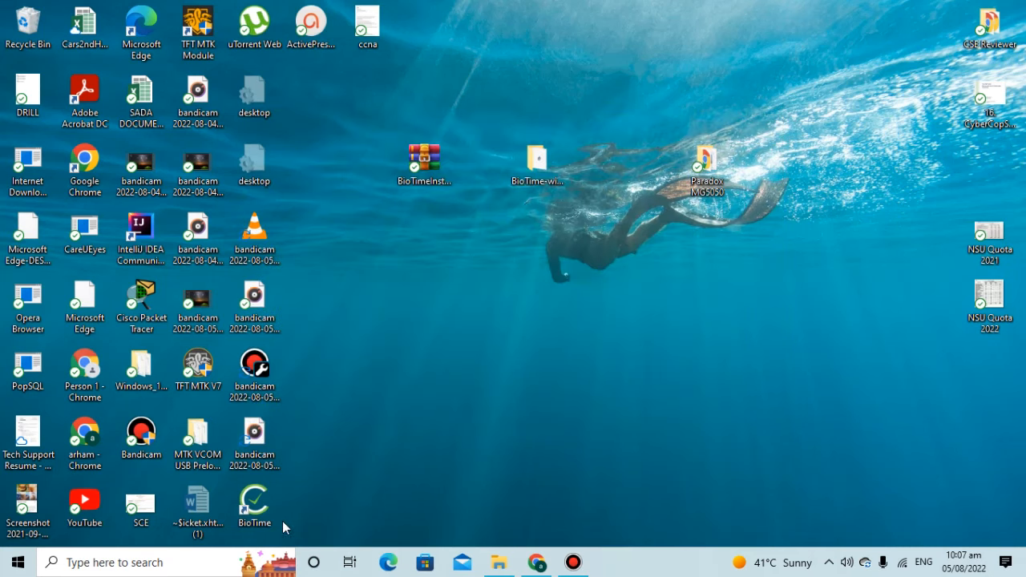
Launch BioTime from its desktop shortcut and close the unrelated video tabs.
double_click(258, 510)
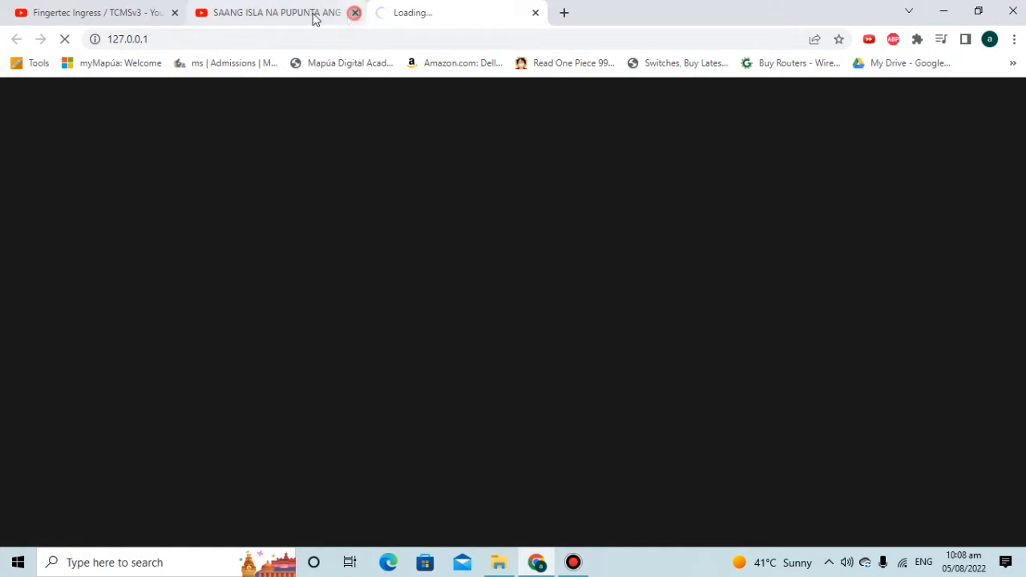
left_click(355, 12)
left_click(175, 13)
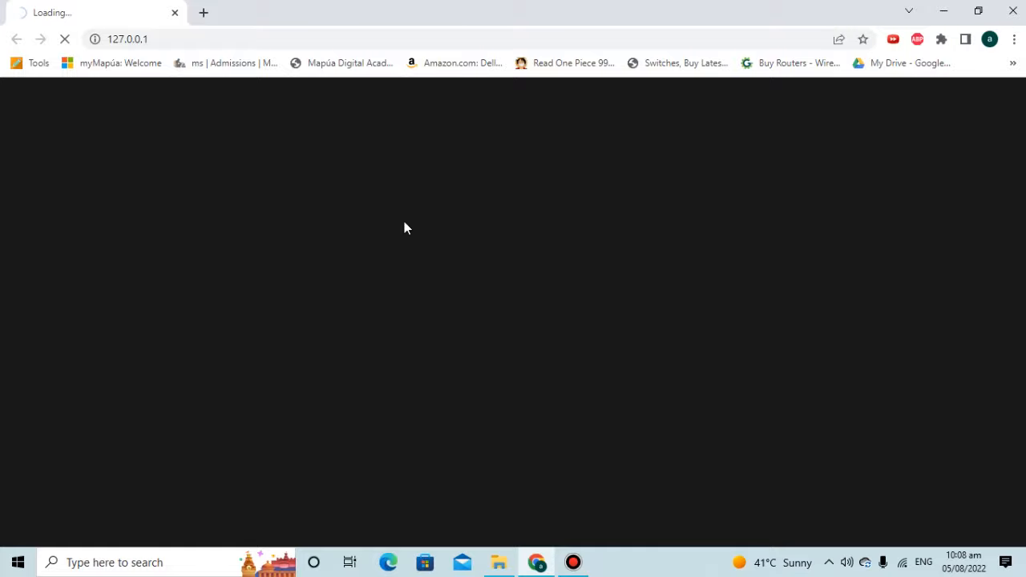
Enter the admin username and password on the BioTime login page.
mouse_move(575, 557)
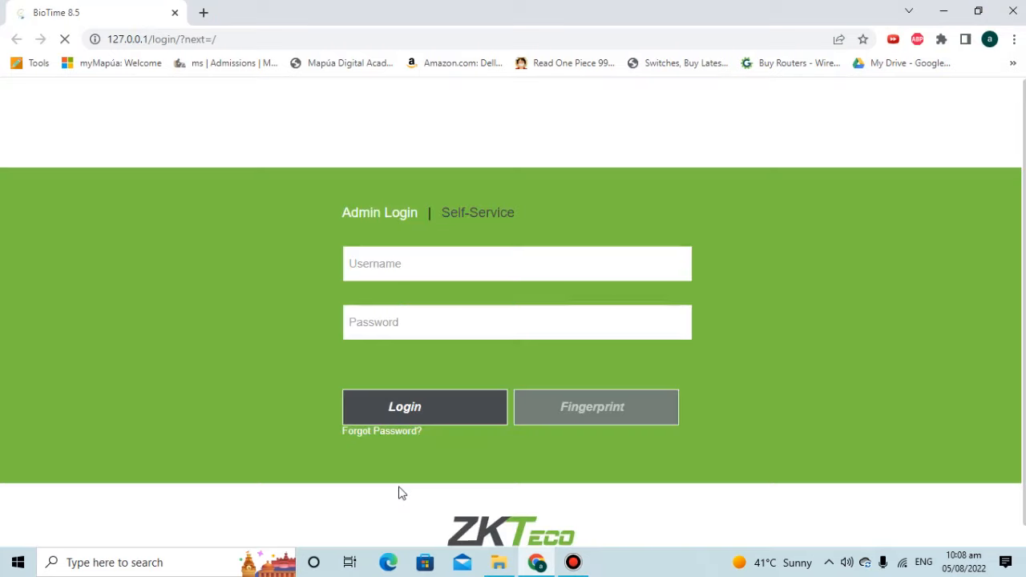
left_click(403, 267)
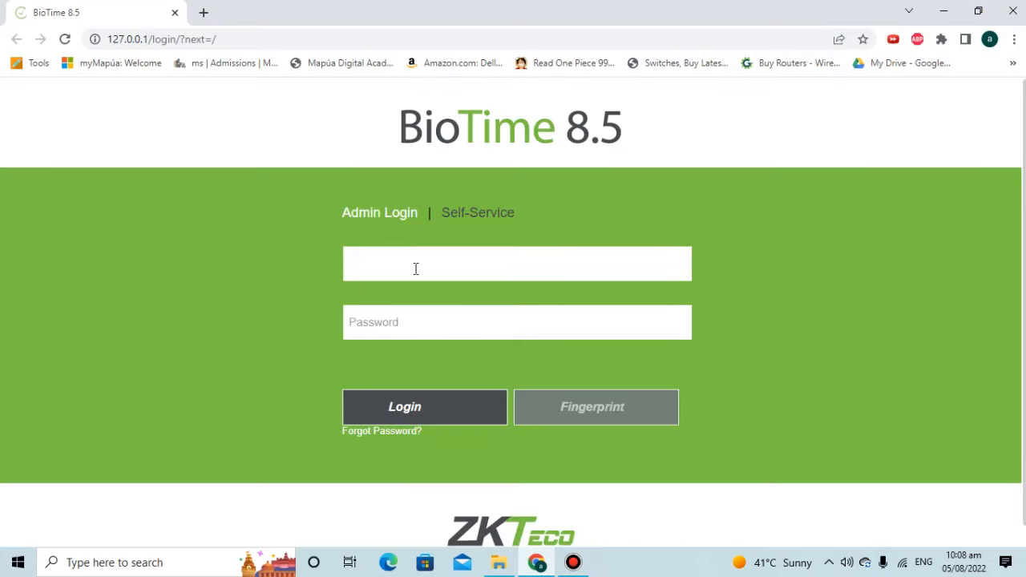
type("admin")
key("Tab")
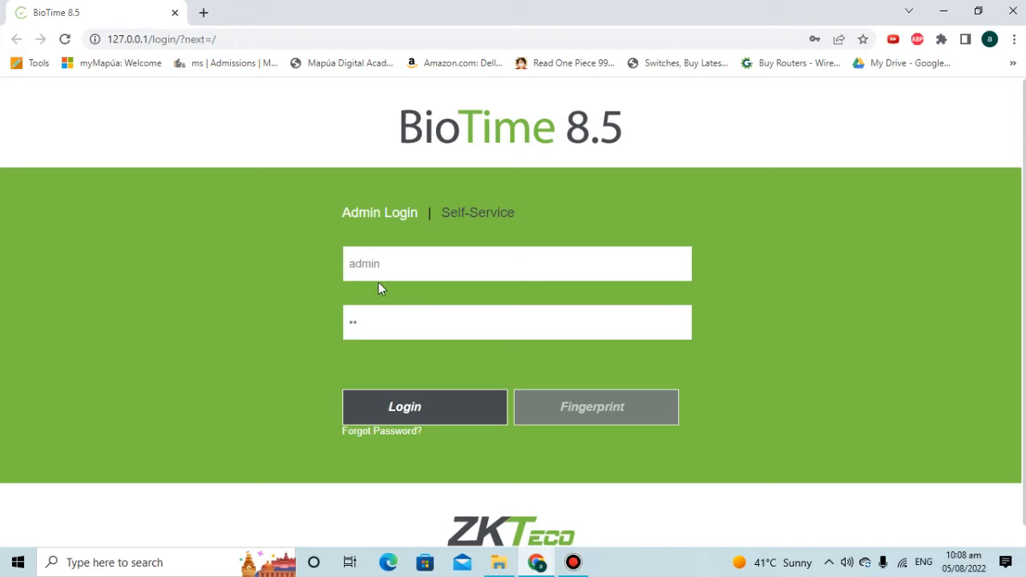
type("min")
Log in, then set a new admin password and contact e-mail in the Change Password dialog.
left_click(417, 407)
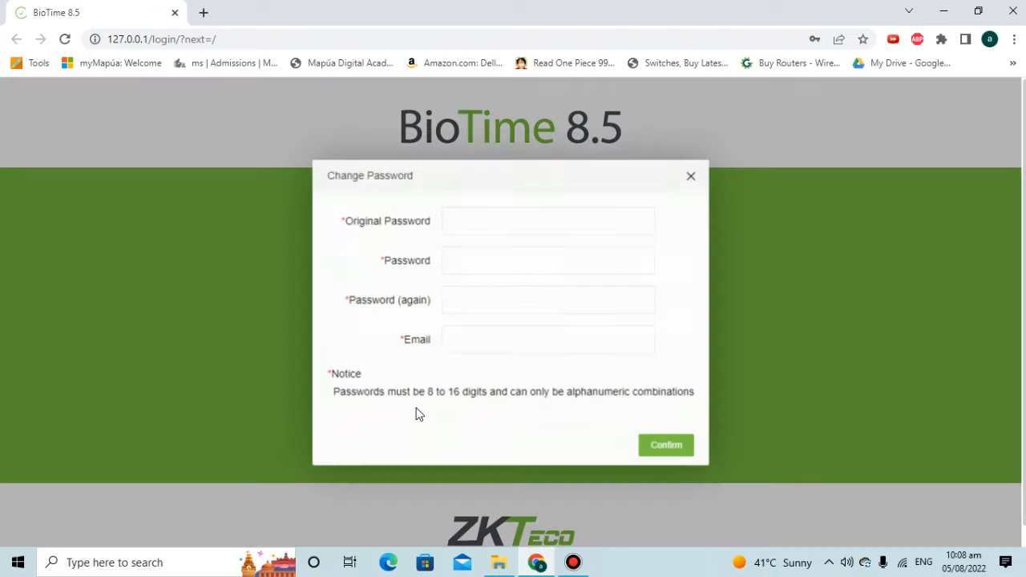
left_click(473, 218)
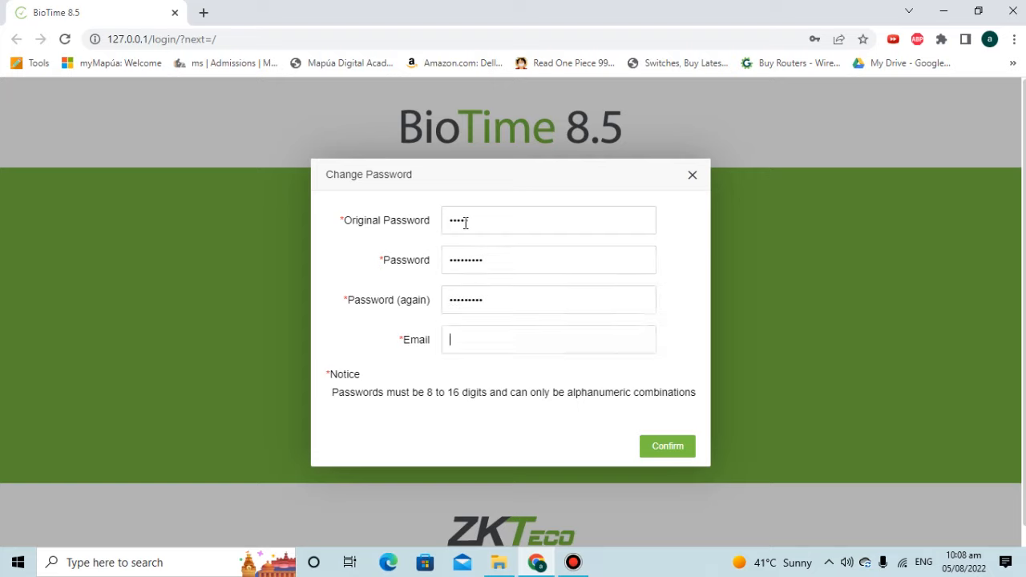
type("test@test")
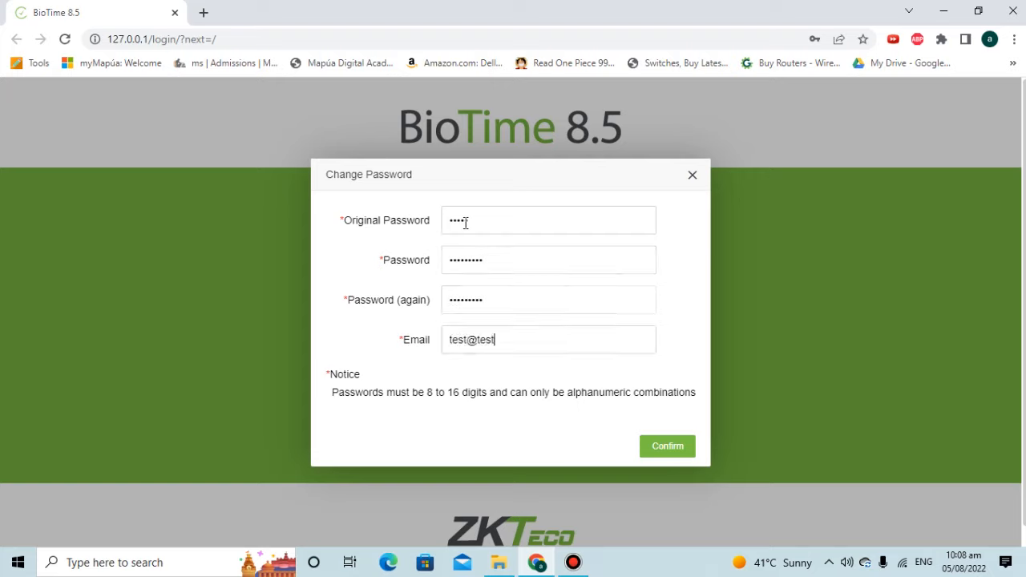
type(".com")
left_click(666, 443)
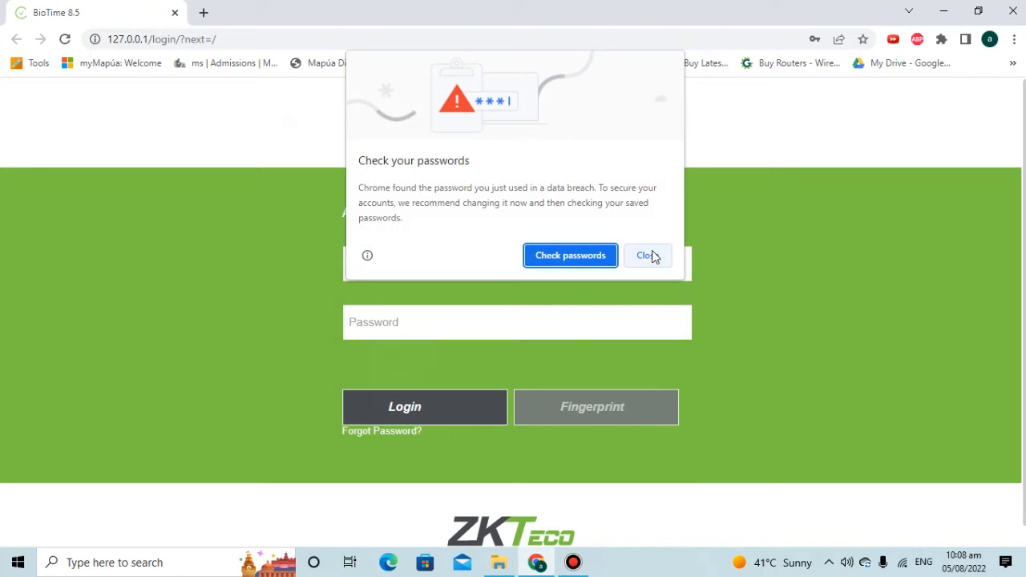
Sign in with the new admin password, dismissing Chrome's breach and save-password prompts.
left_click(648, 254)
left_click(839, 252)
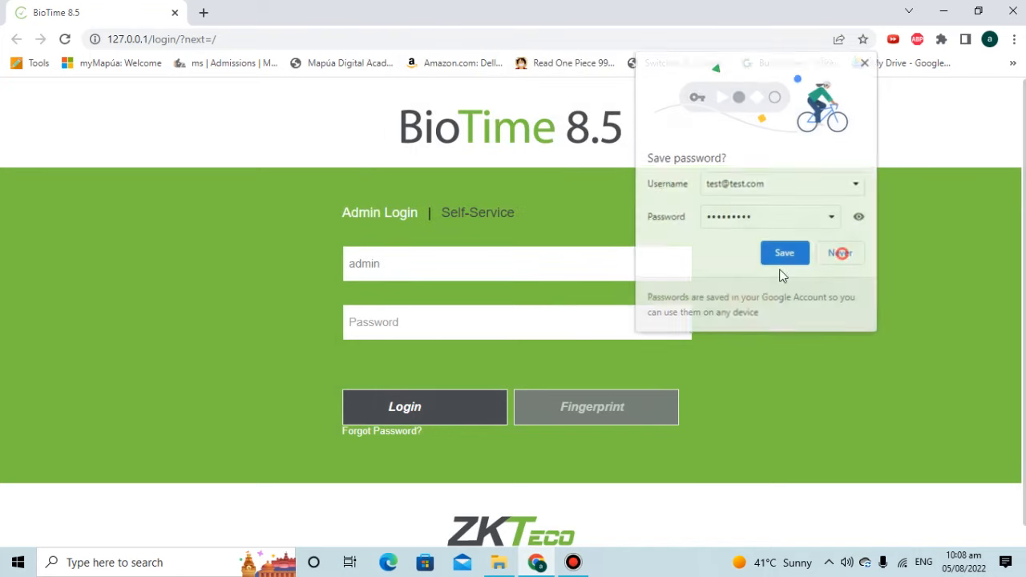
left_click(394, 315)
type("123")
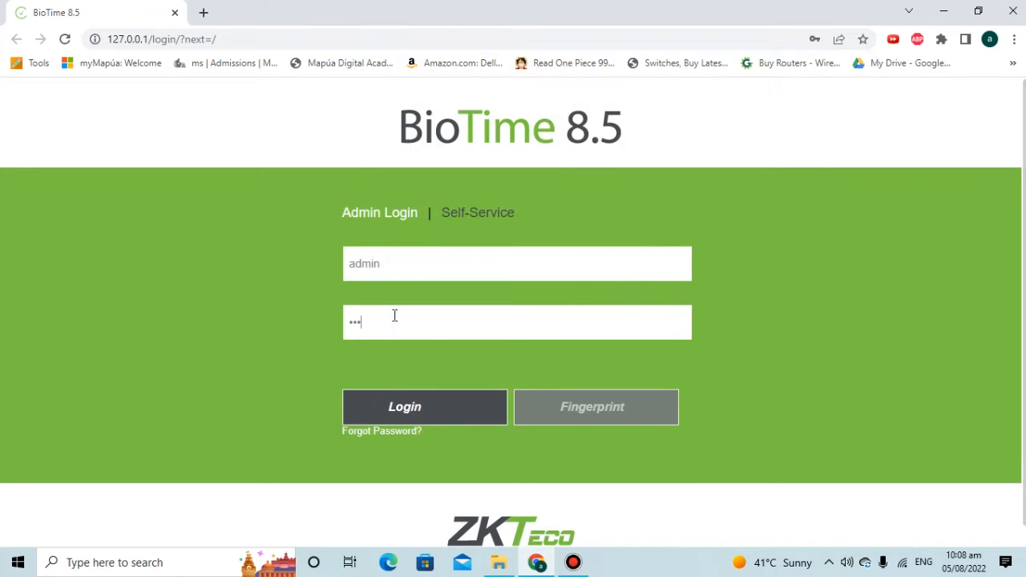
type("456789")
key("Return")
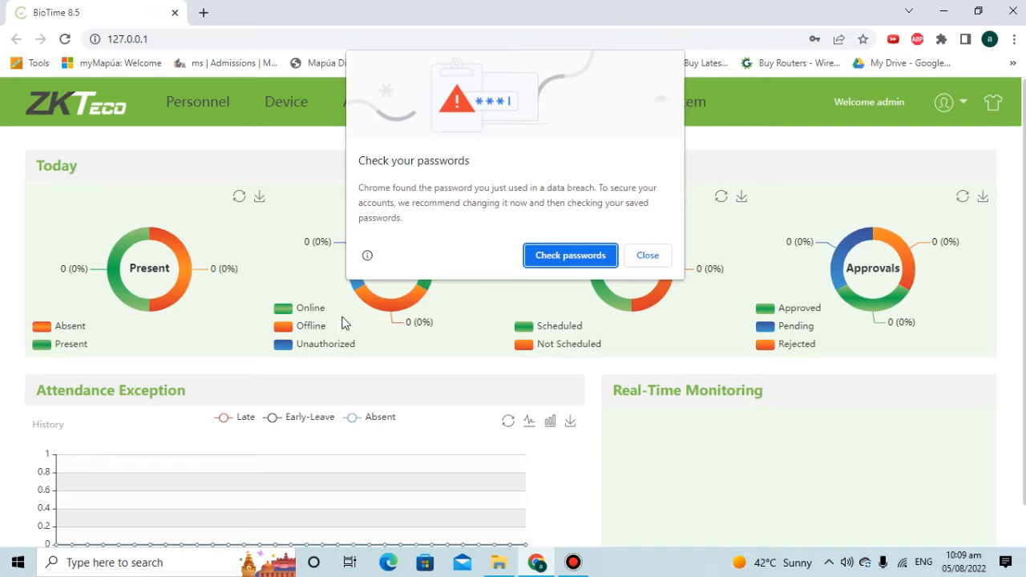
left_click(658, 258)
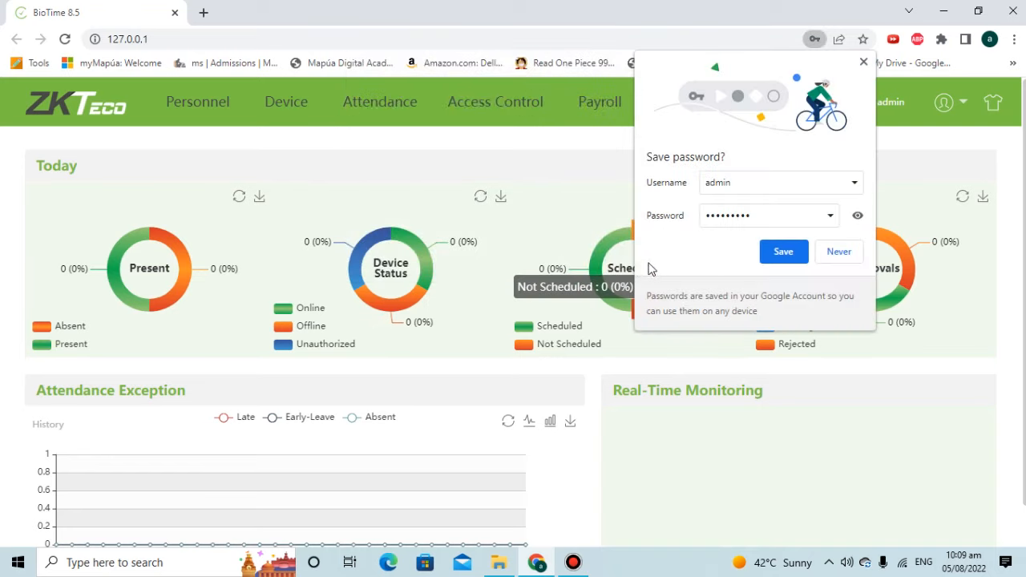
left_click(852, 255)
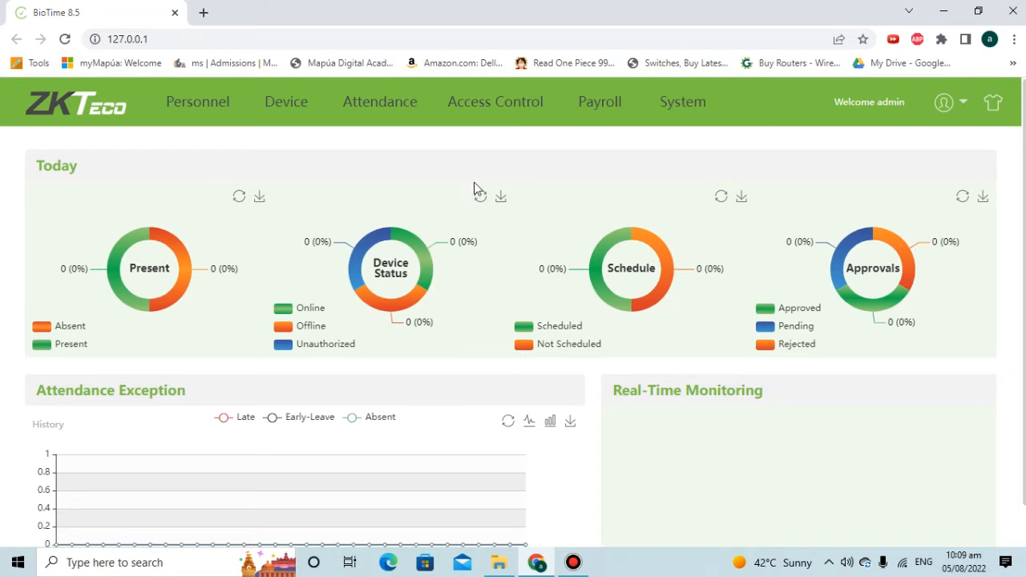
Confirm the Personnel employee list is empty, then view the Device list with 6506848 Not Authorized.
left_click(209, 110)
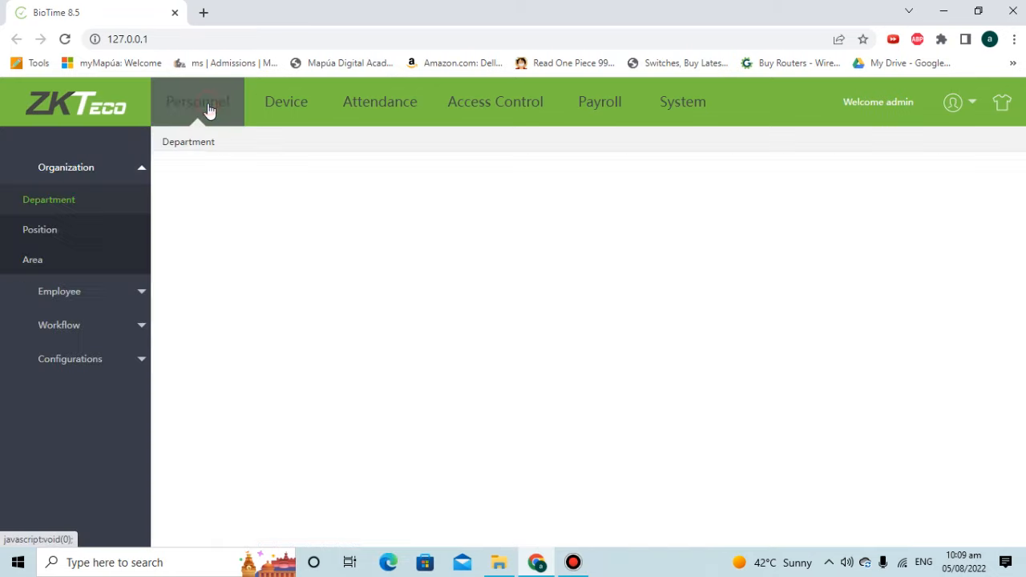
left_click(72, 288)
left_click(101, 175)
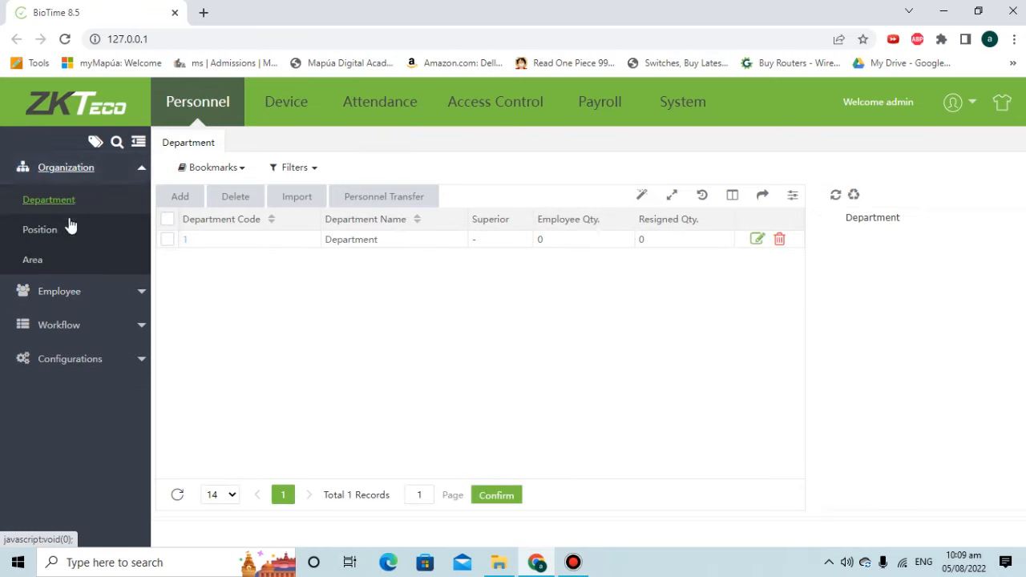
left_click(84, 292)
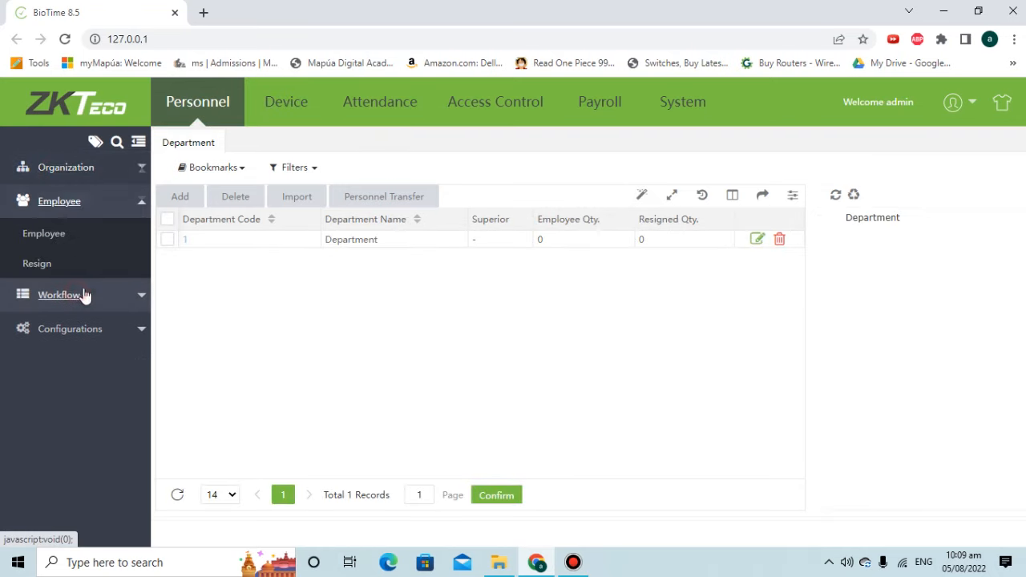
left_click(20, 237)
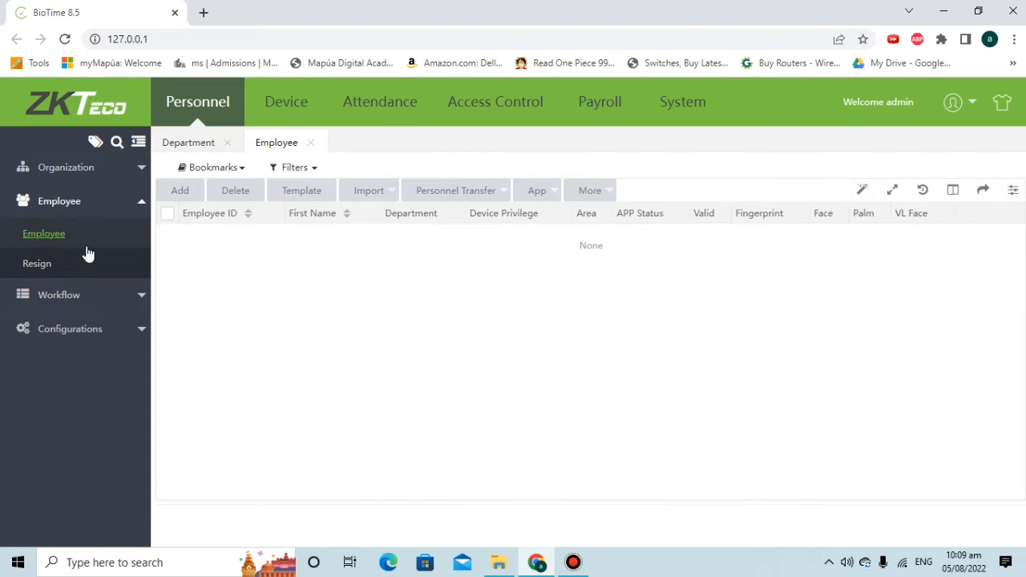
left_click(274, 112)
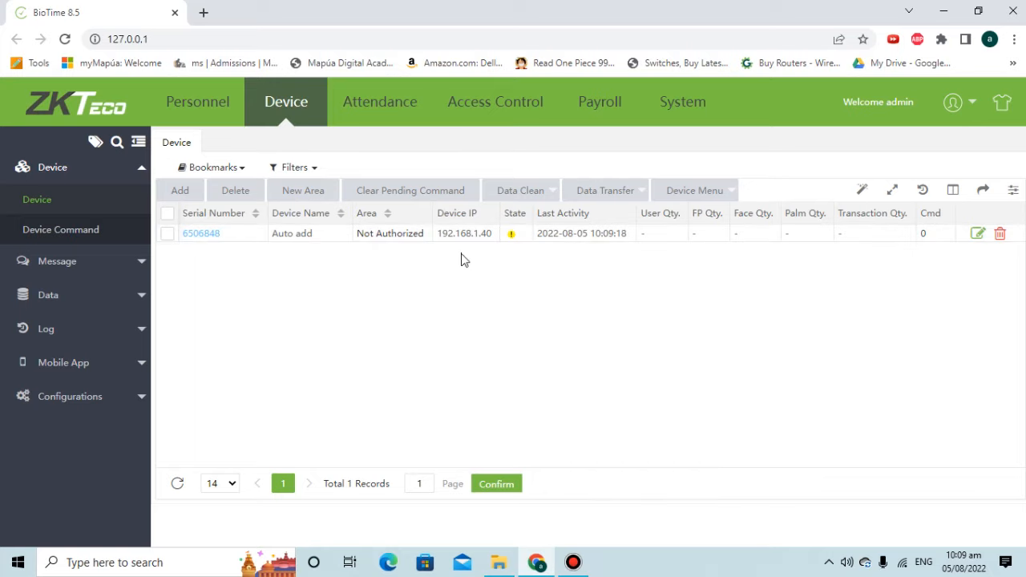
left_click(393, 114)
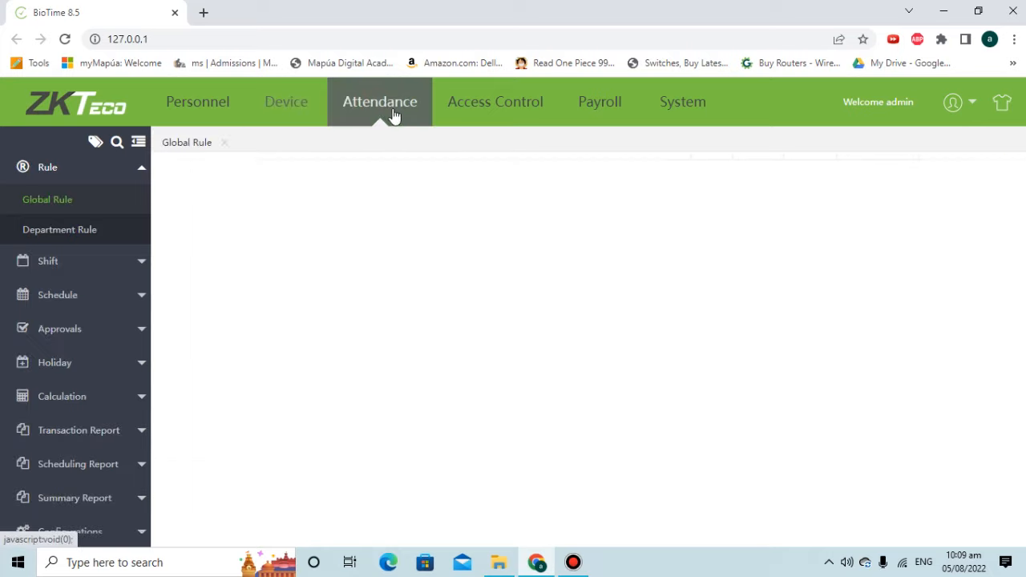
left_click(137, 268)
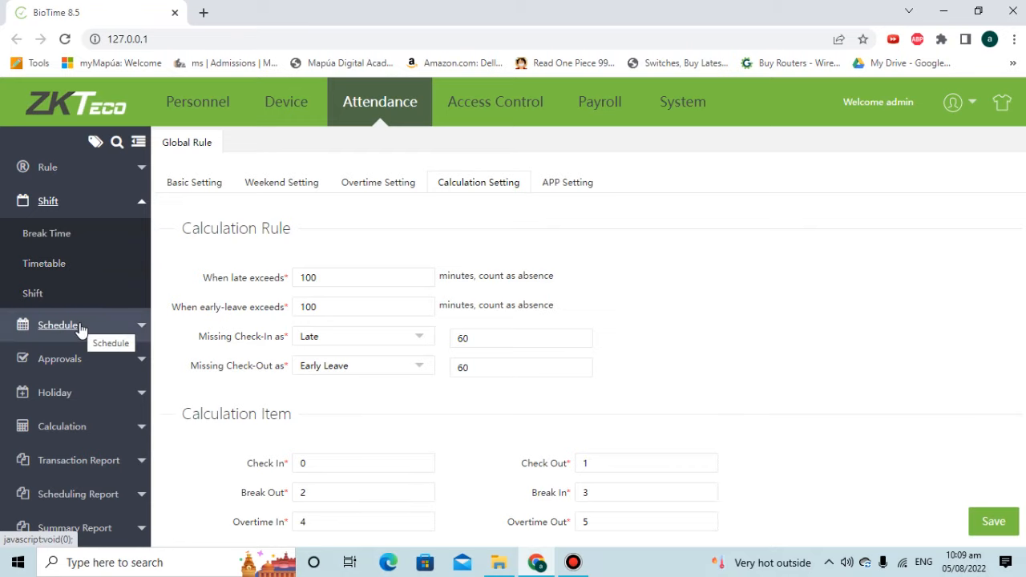
left_click(503, 114)
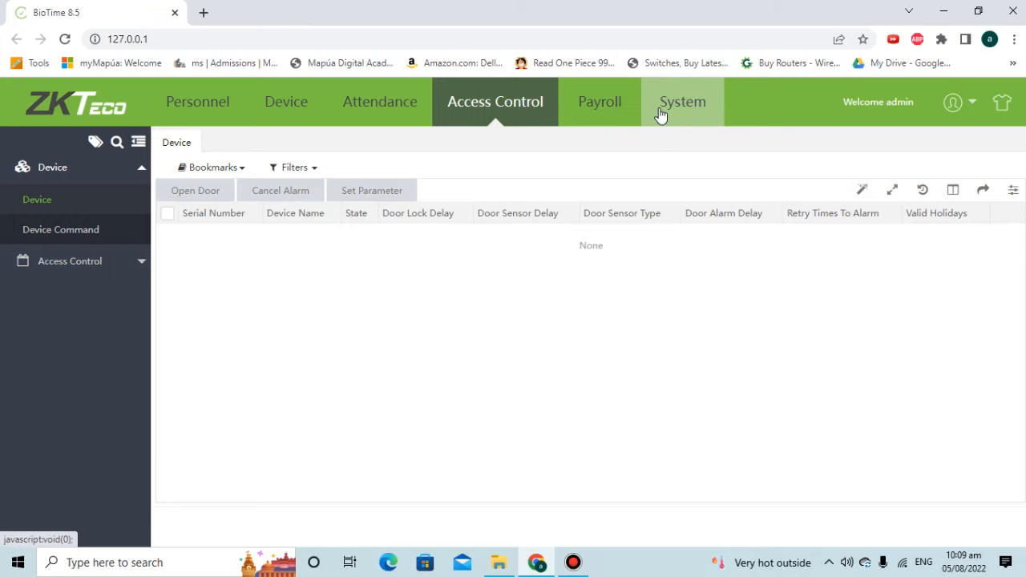
left_click(272, 120)
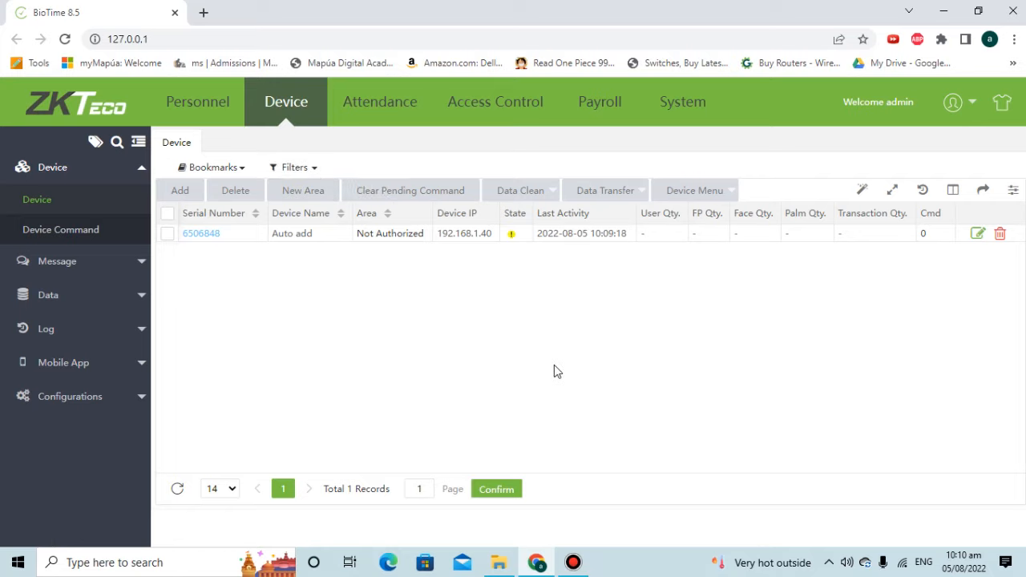
Run ipconfig in Command Prompt and highlight the Ethernet IPv4 address 192.168.1.130.
key("super+r")
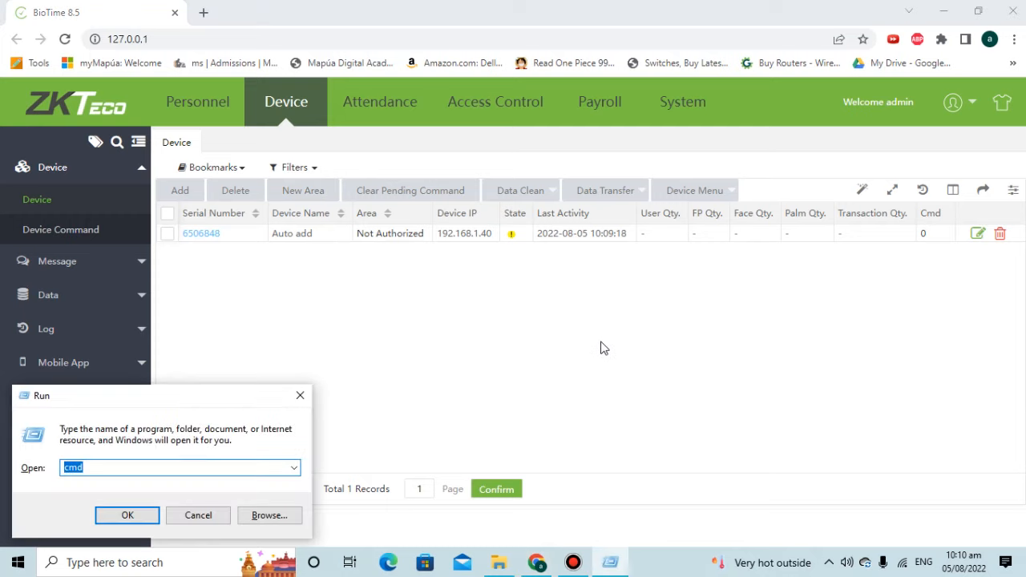
key("Return")
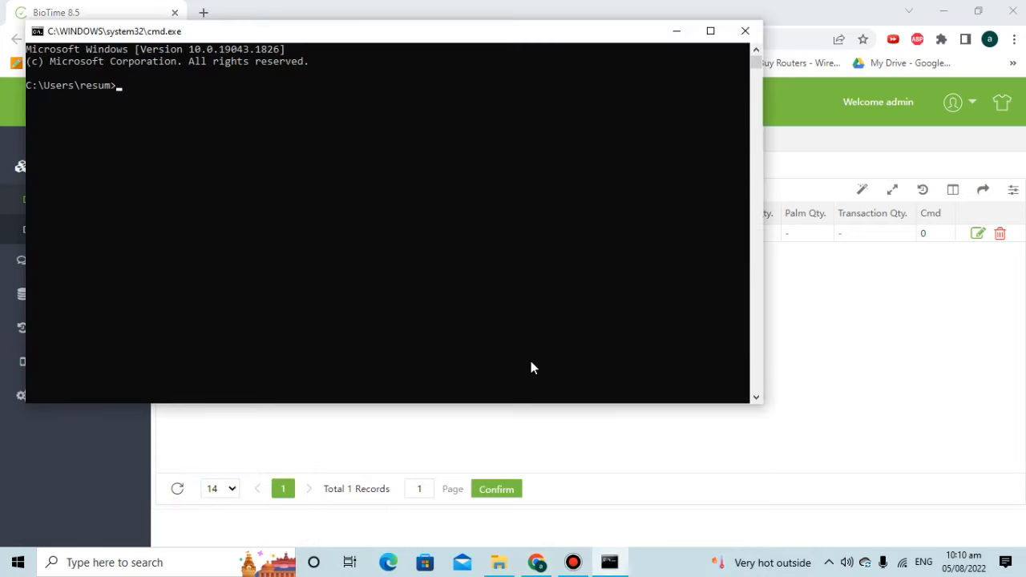
type("ipconfig")
key("Return")
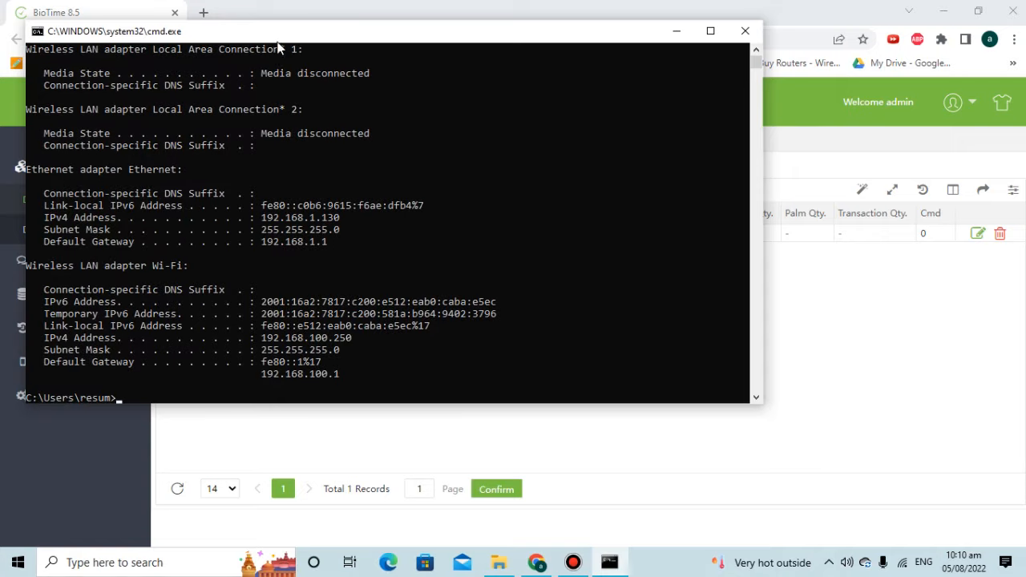
left_click_drag(279, 36, 462, 152)
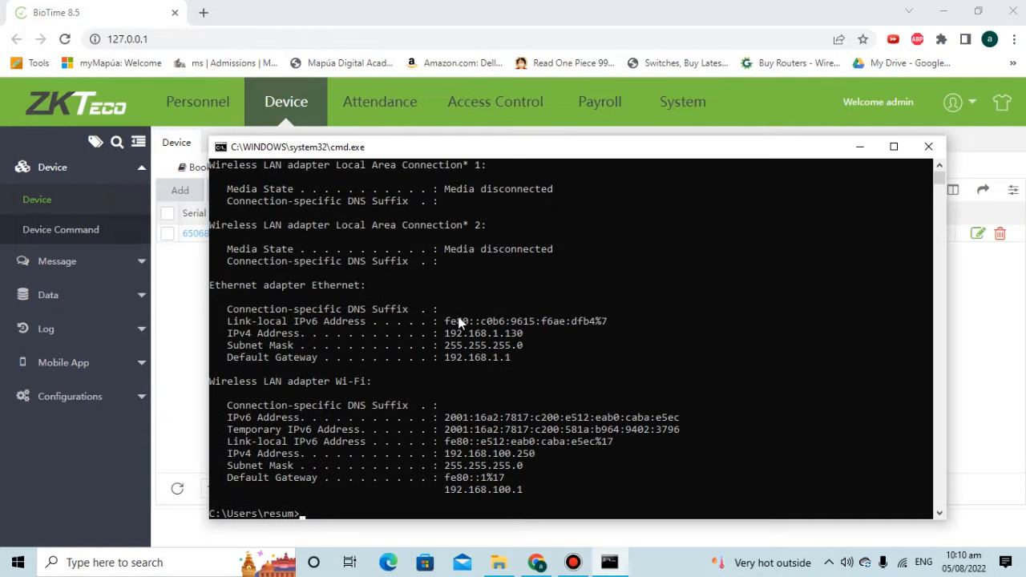
scroll(461, 332, "down", 1)
scroll(463, 340, "up", 2)
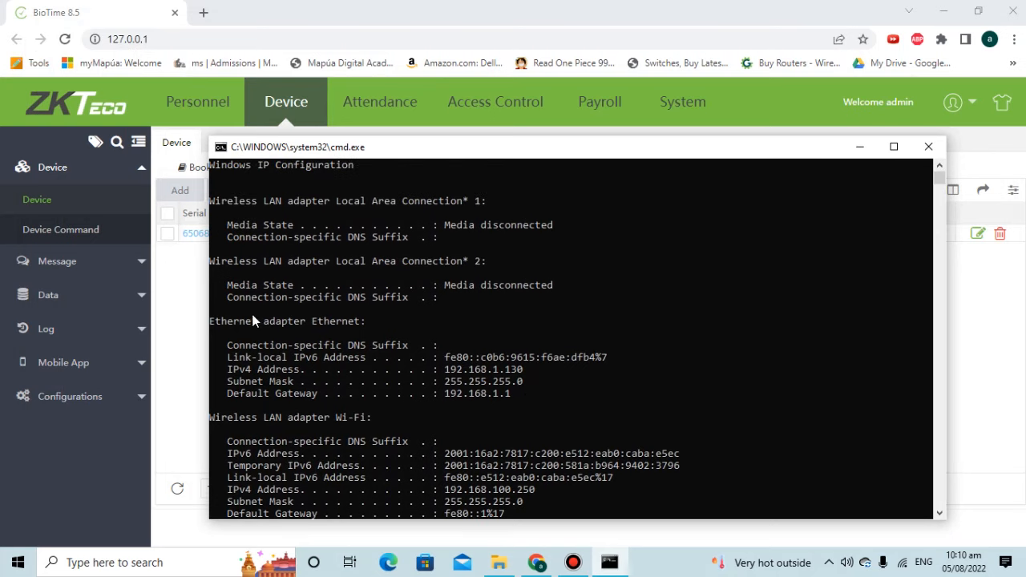
left_click_drag(440, 367, 535, 377)
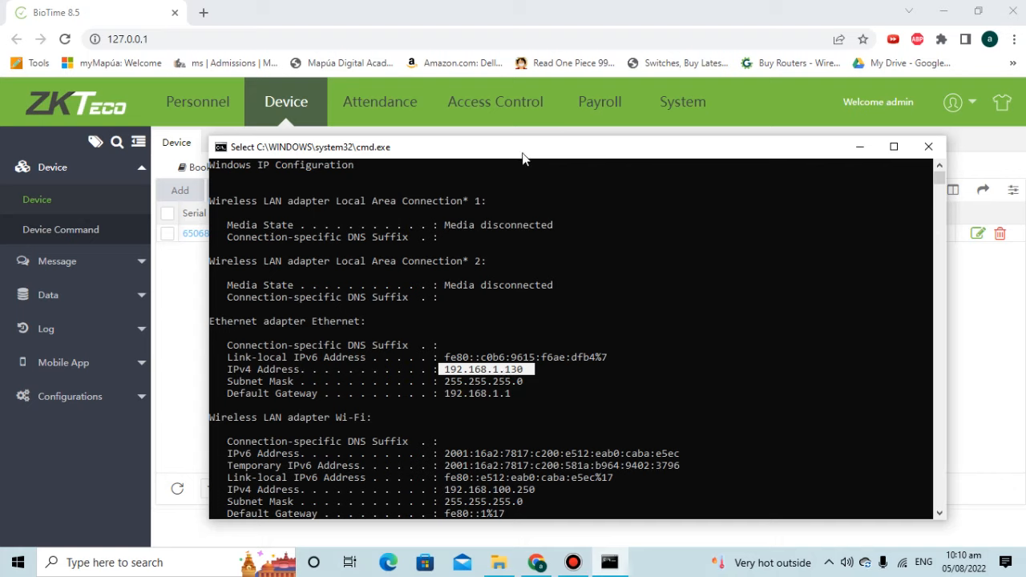
left_click_drag(521, 156, 536, 305)
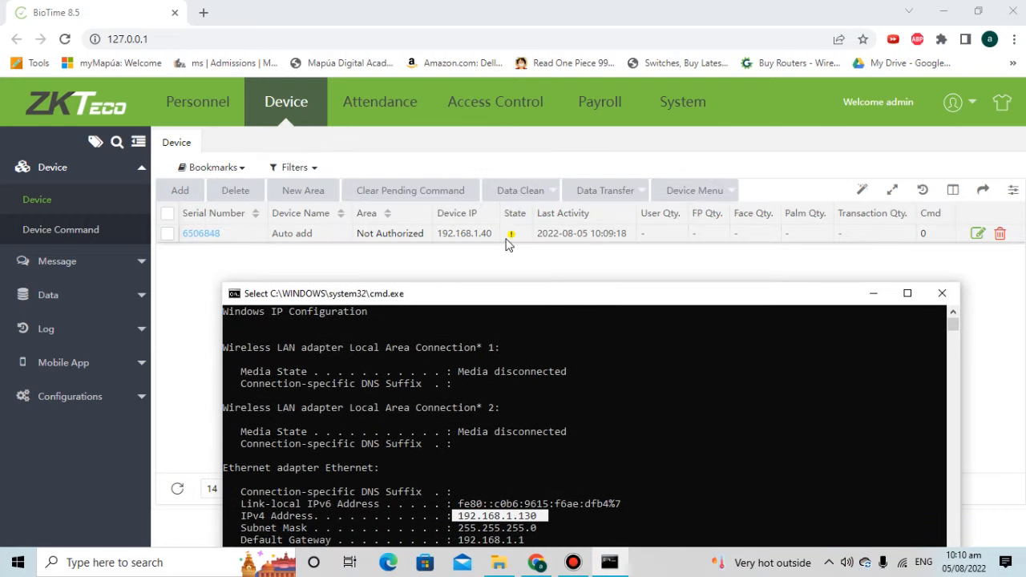
left_click_drag(535, 302, 506, 160)
Load the BioTime page at address 127.0.0.1 in Chrome.
left_click(210, 41)
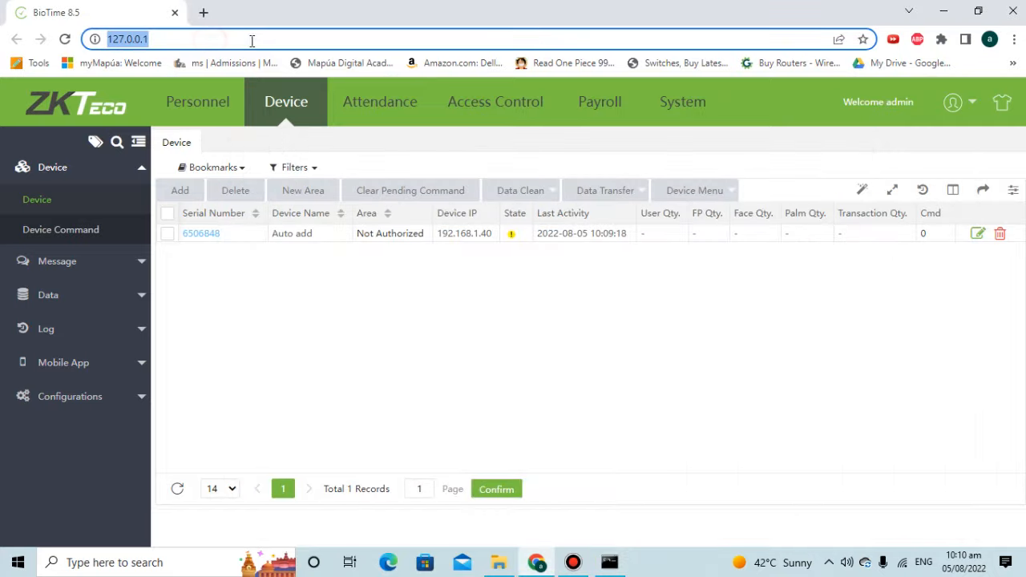
type("M")
key("BackSpace")
key("BackSpace")
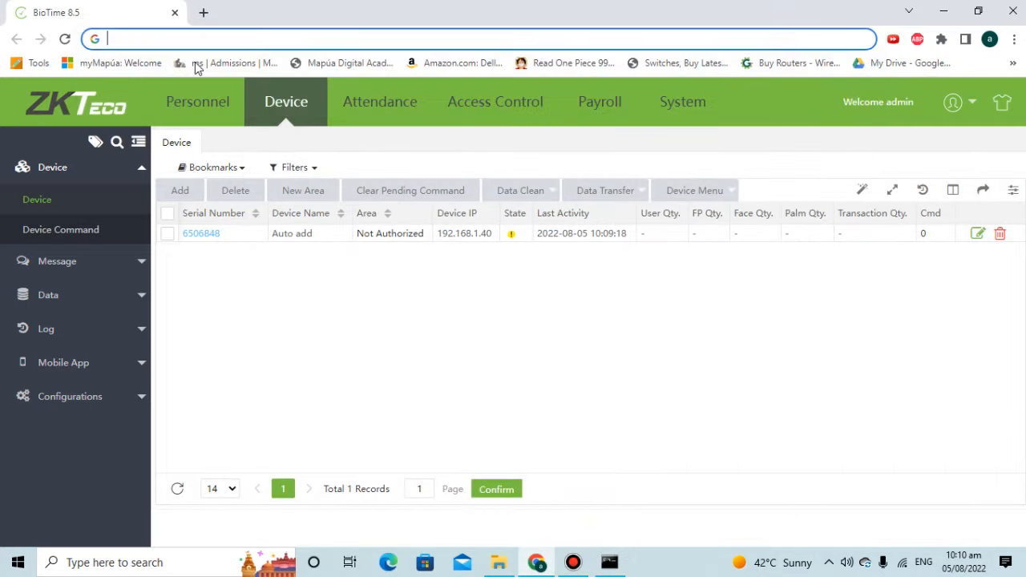
type("127.0.0.1:80")
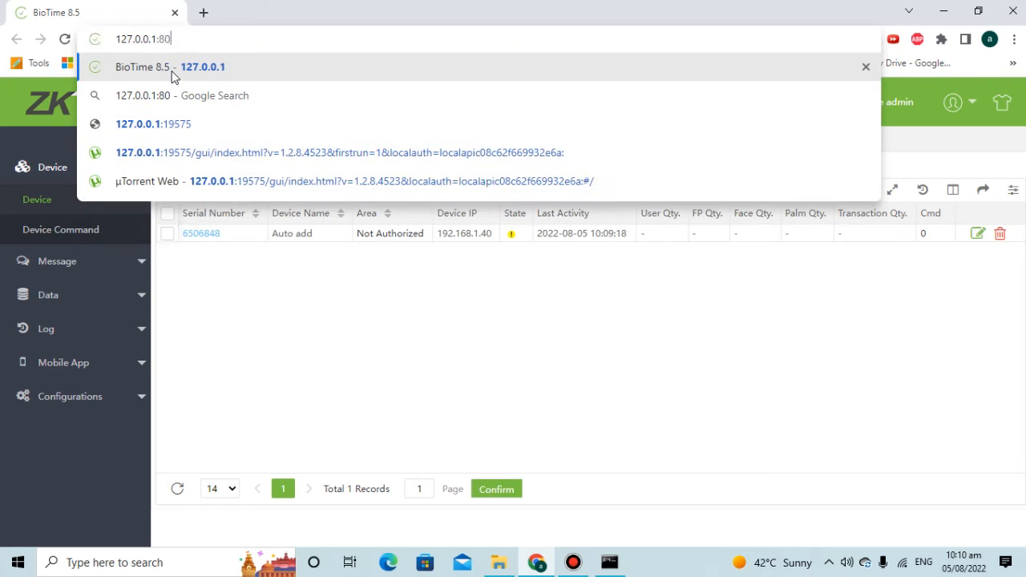
left_click(171, 70)
Change the address to 127.0.0.1:80 and open the Device list showing 6506848 Not Authorized.
left_click(165, 38)
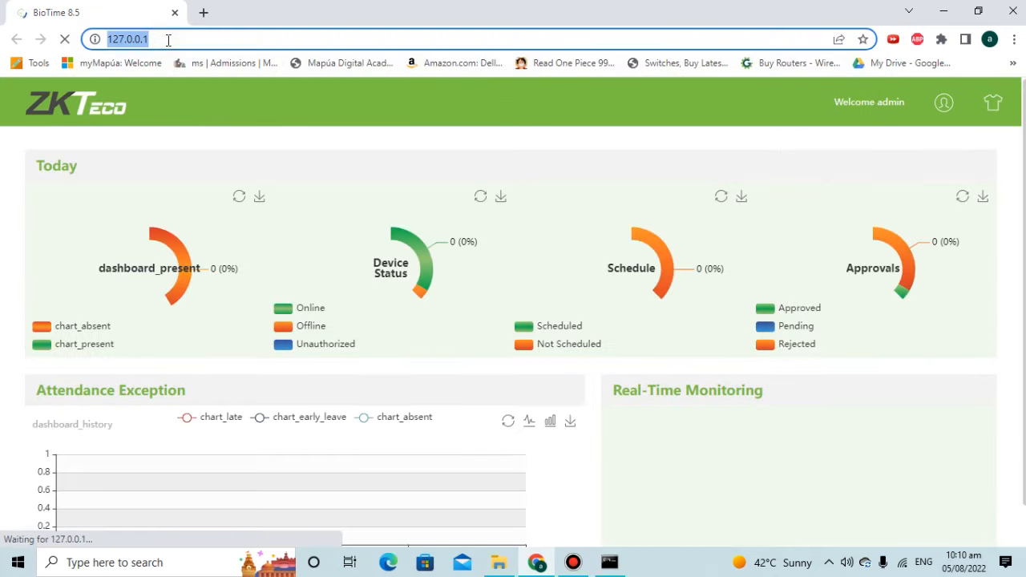
left_click(171, 39)
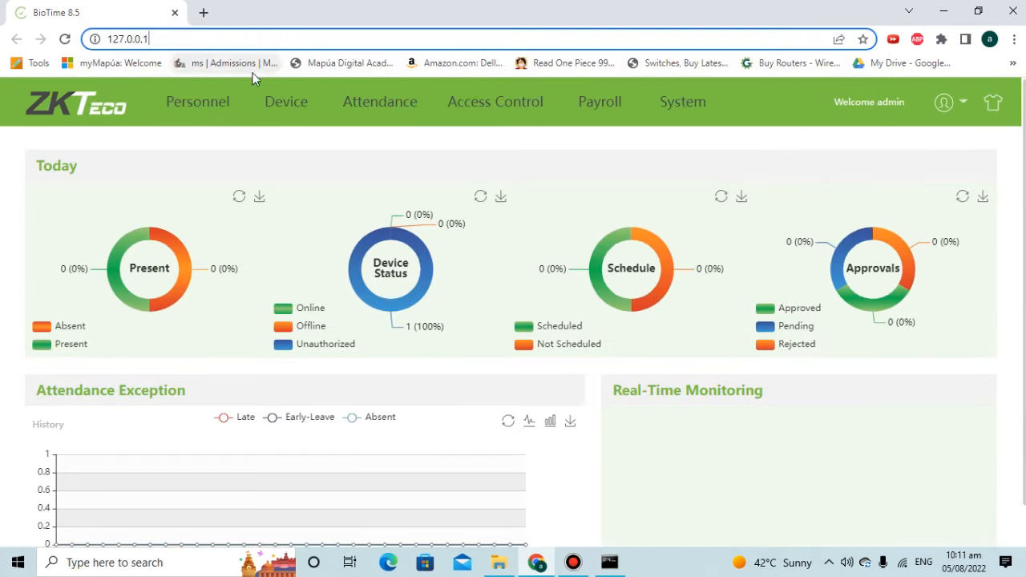
type(":80")
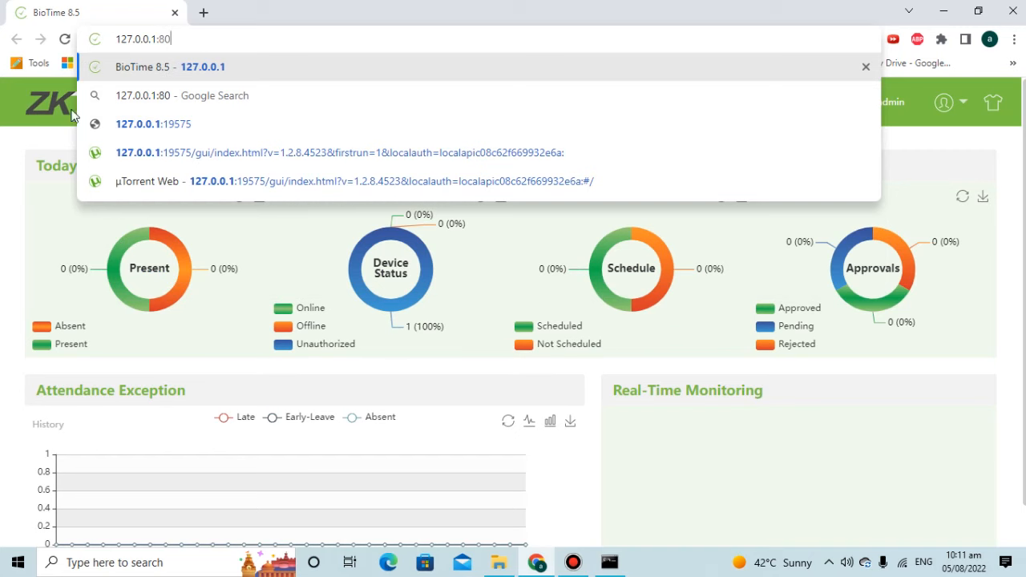
left_click(10, 148)
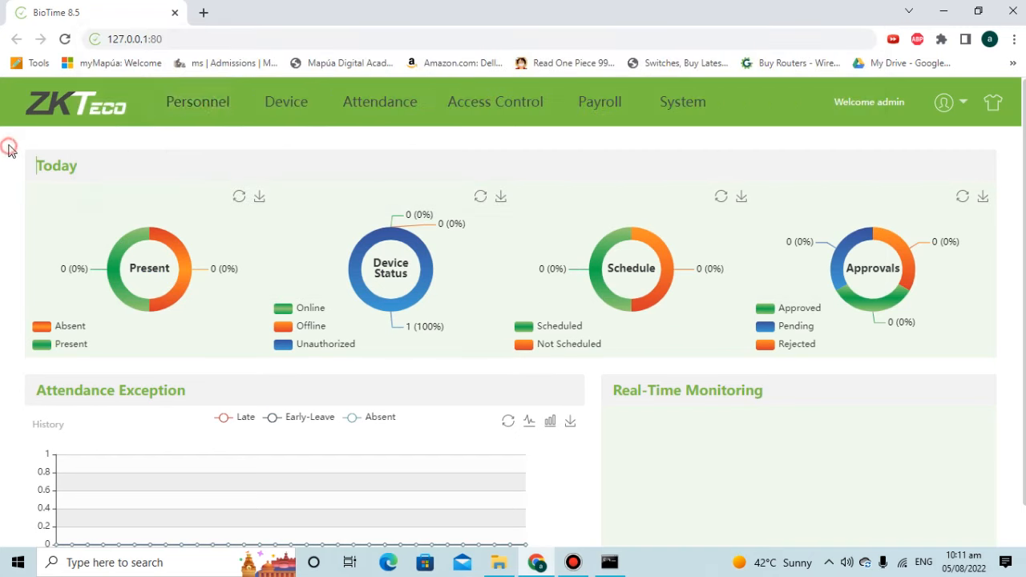
left_click(277, 112)
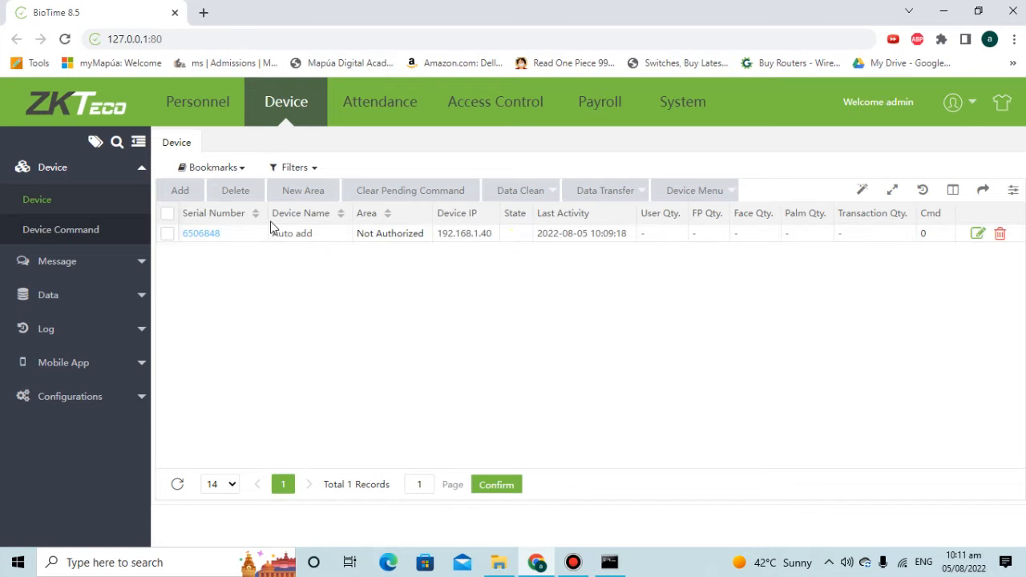
Check the area choices in device 6506848's Edit form, then cancel it unchanged.
left_click(977, 236)
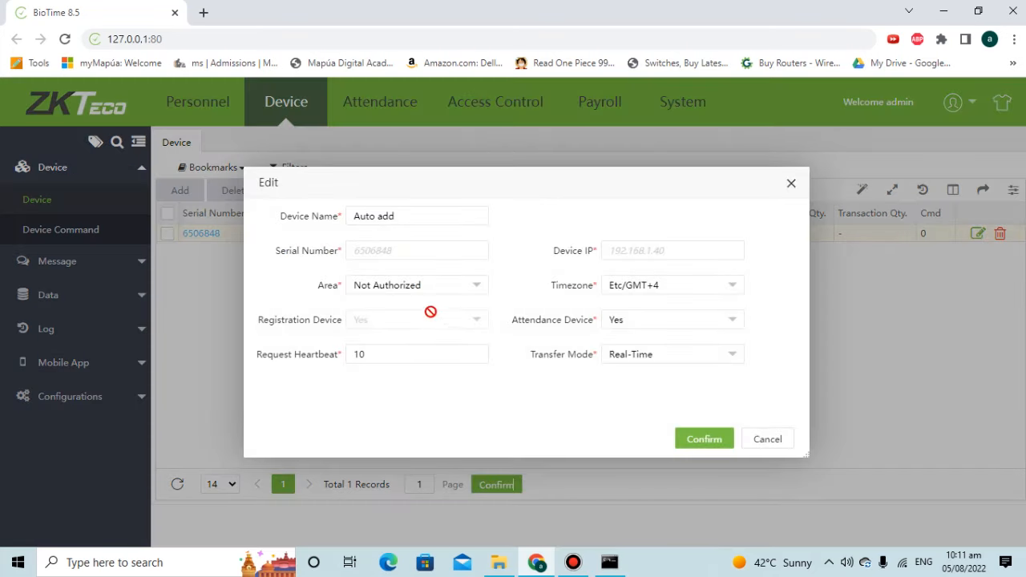
left_click(418, 294)
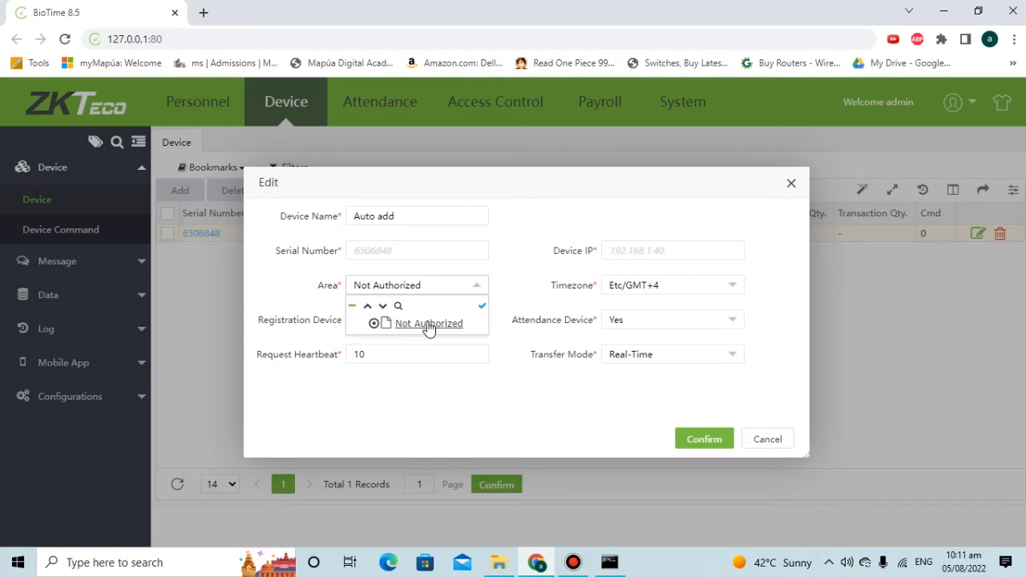
left_click(768, 440)
Create a new area named AUTHORIZED AREA (code 2).
left_click(298, 193)
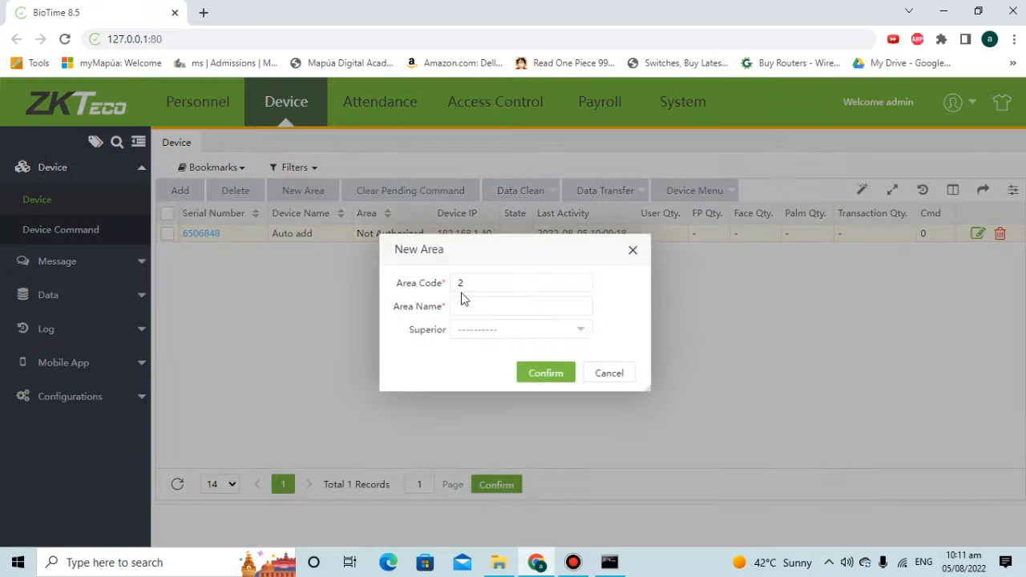
left_click(489, 311)
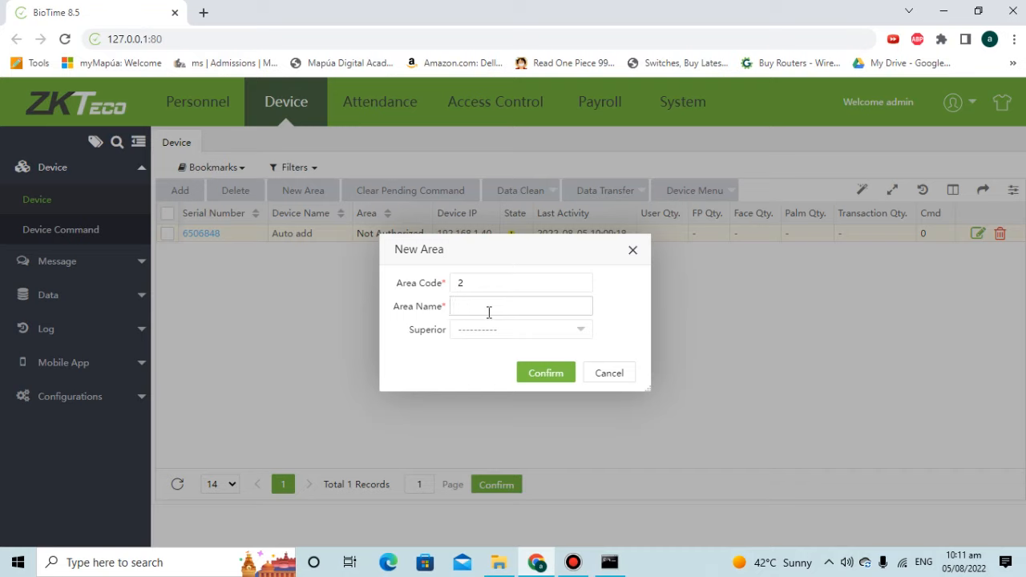
type("AUTHORIZED AREA")
left_click(558, 376)
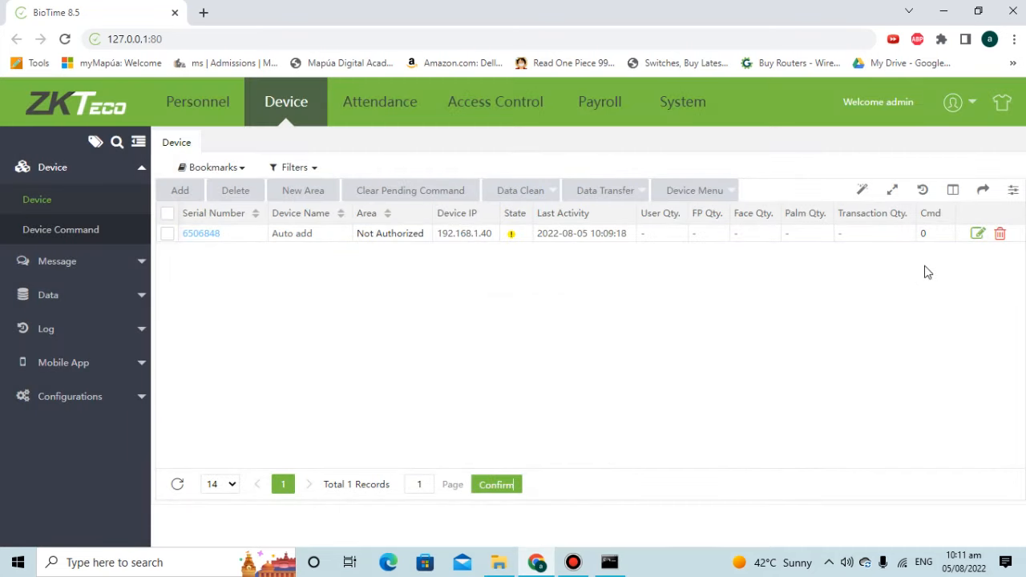
Rename device 6506848 from Auto add to Attendace and assign it to AUTHORIZED AREA.
left_click(977, 234)
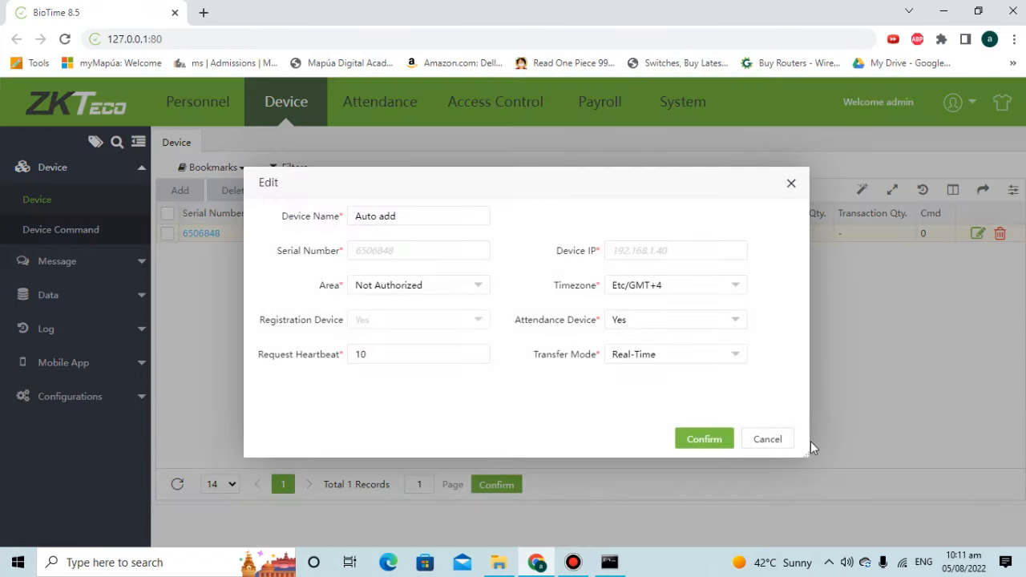
left_click(768, 440)
left_click(216, 234)
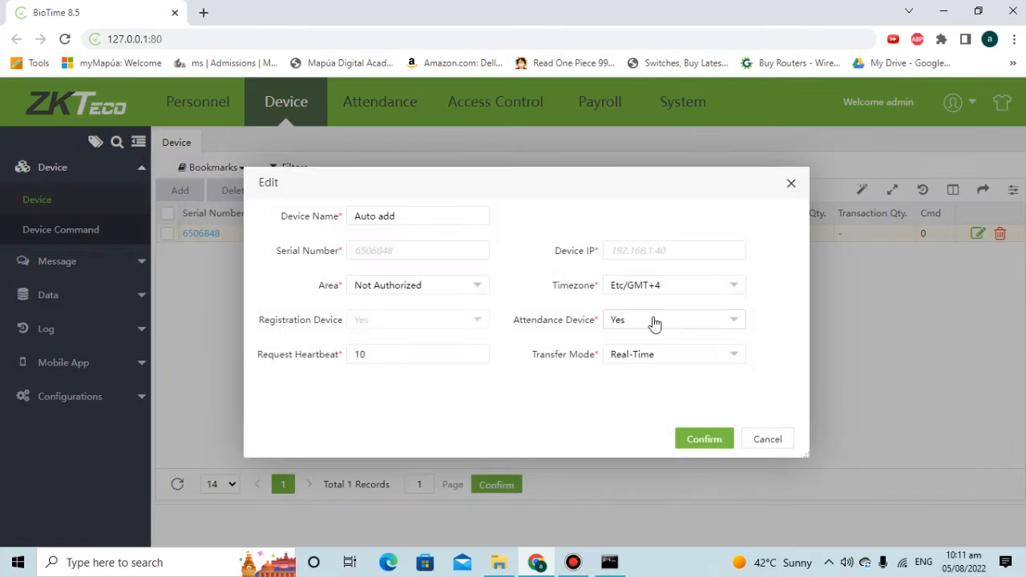
left_click_drag(407, 217, 173, 203)
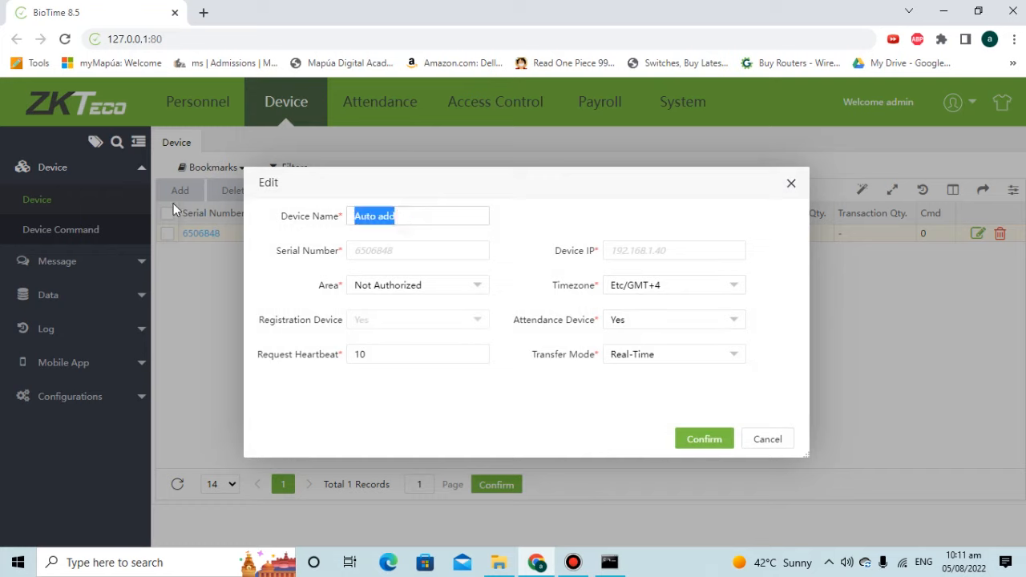
type("Attendace")
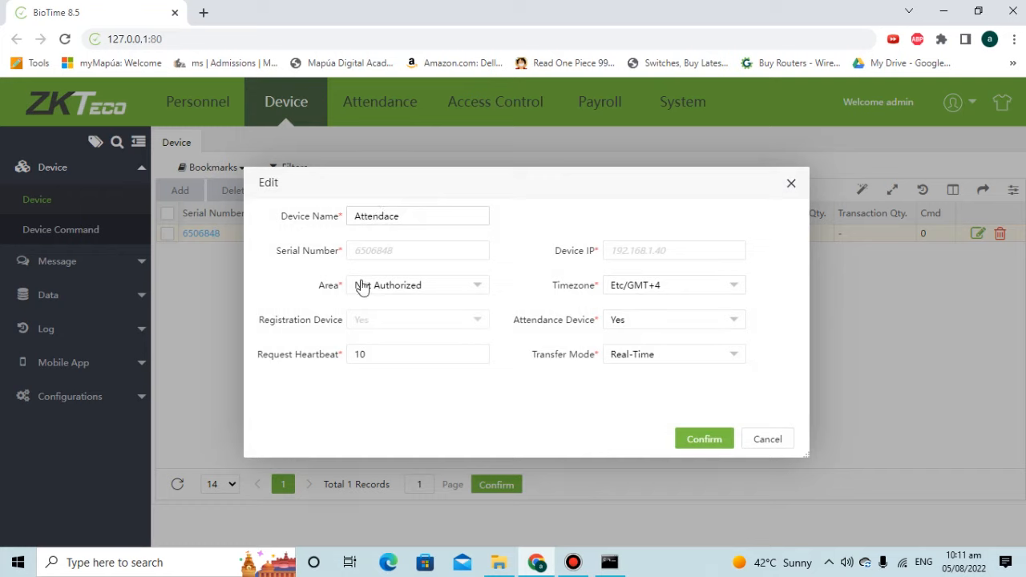
left_click(418, 287)
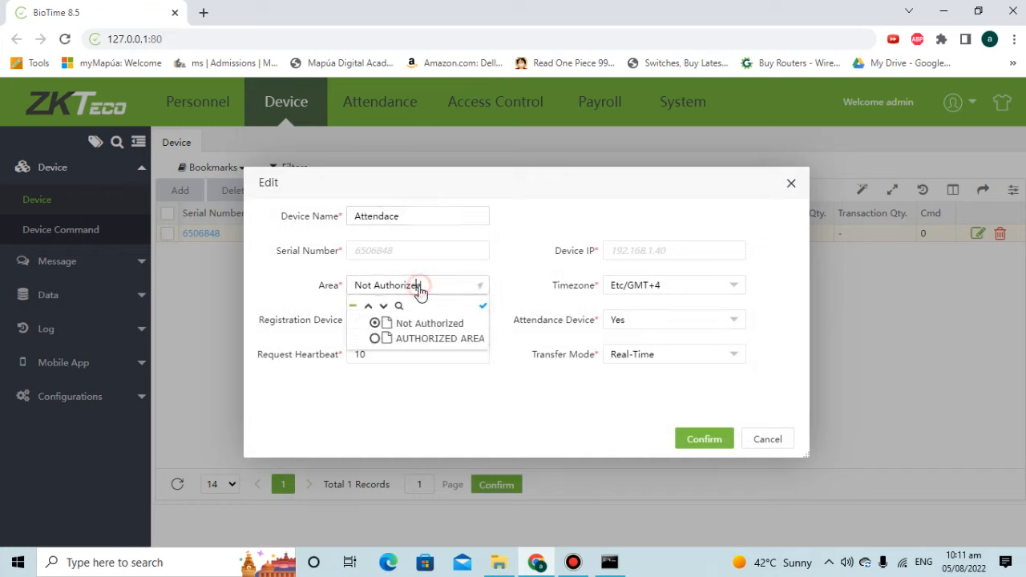
left_click(422, 340)
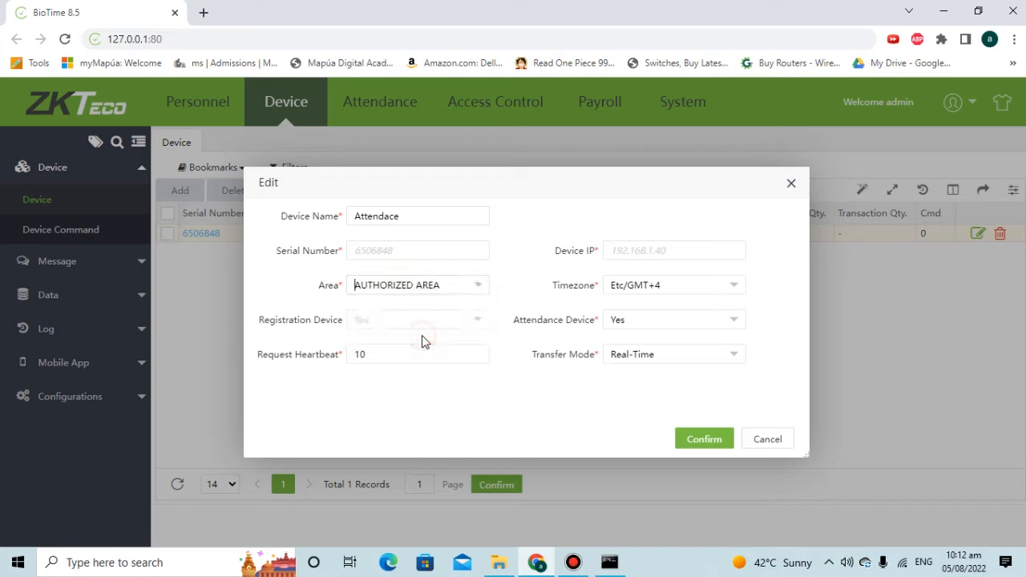
Set timezone Etc/GMT+3, keep attendance device and Real-Time transfer mode, and save.
left_click(671, 292)
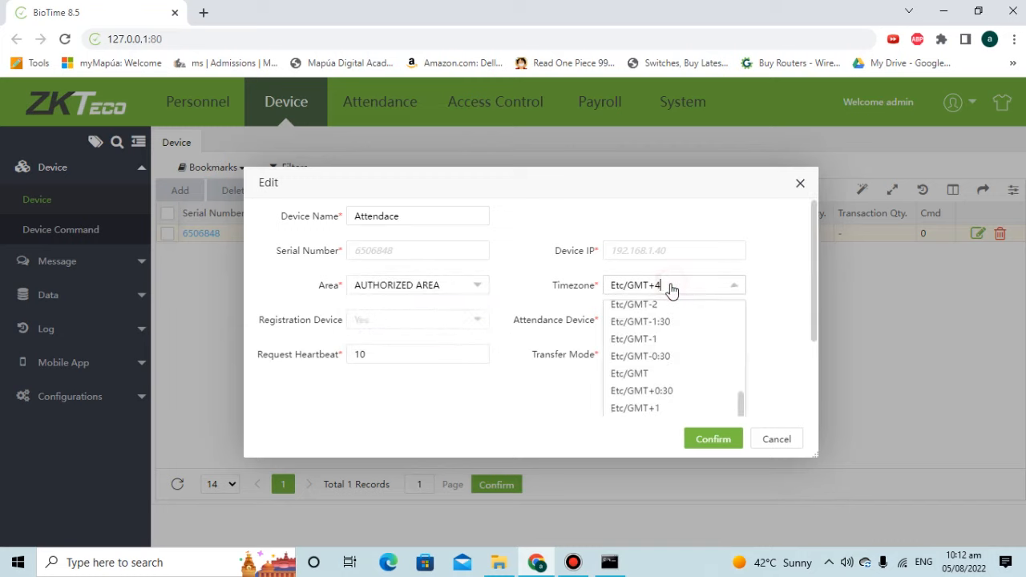
scroll(694, 383, "down", 2)
scroll(694, 384, "down", 1)
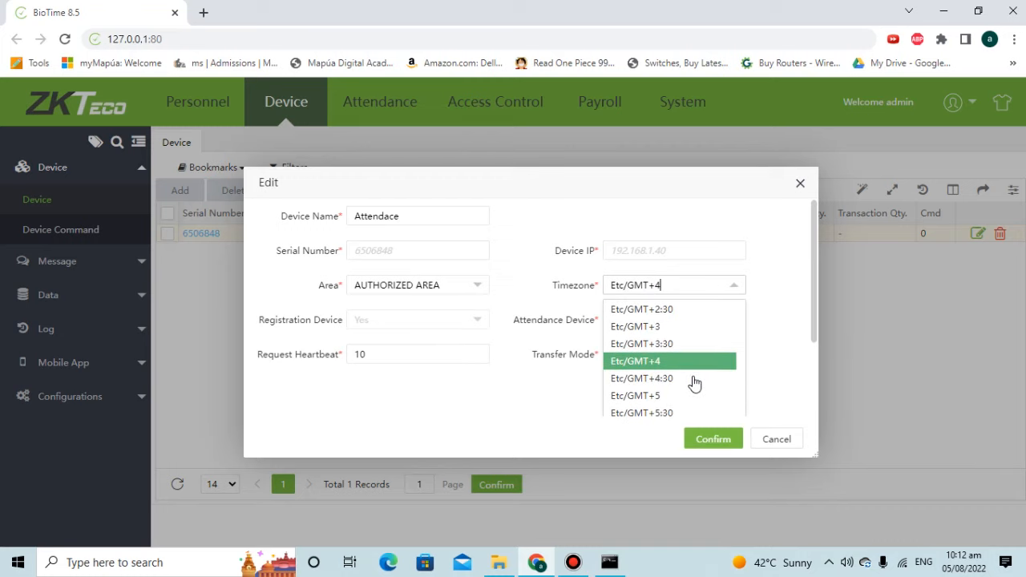
left_click(662, 328)
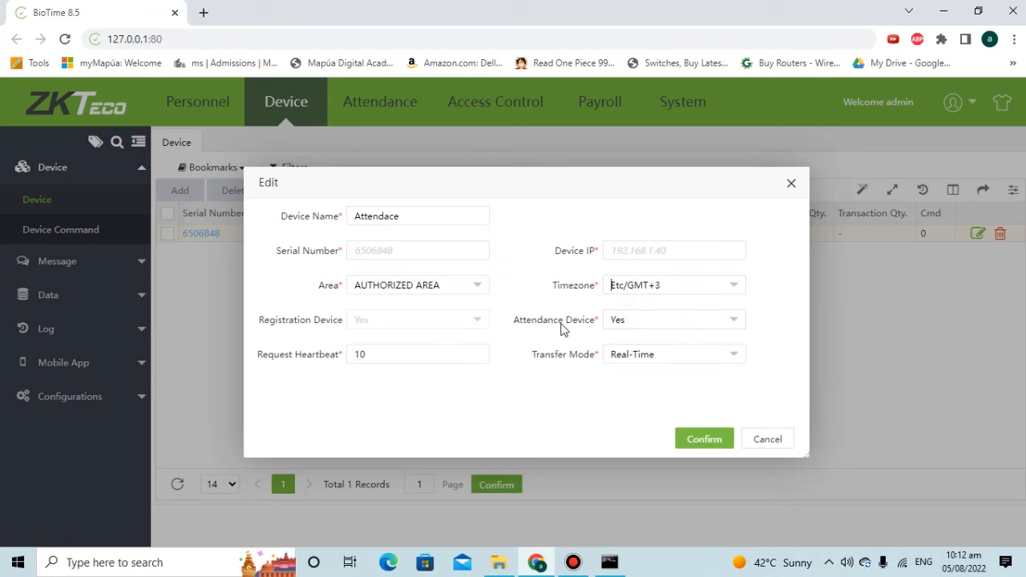
left_click(646, 322)
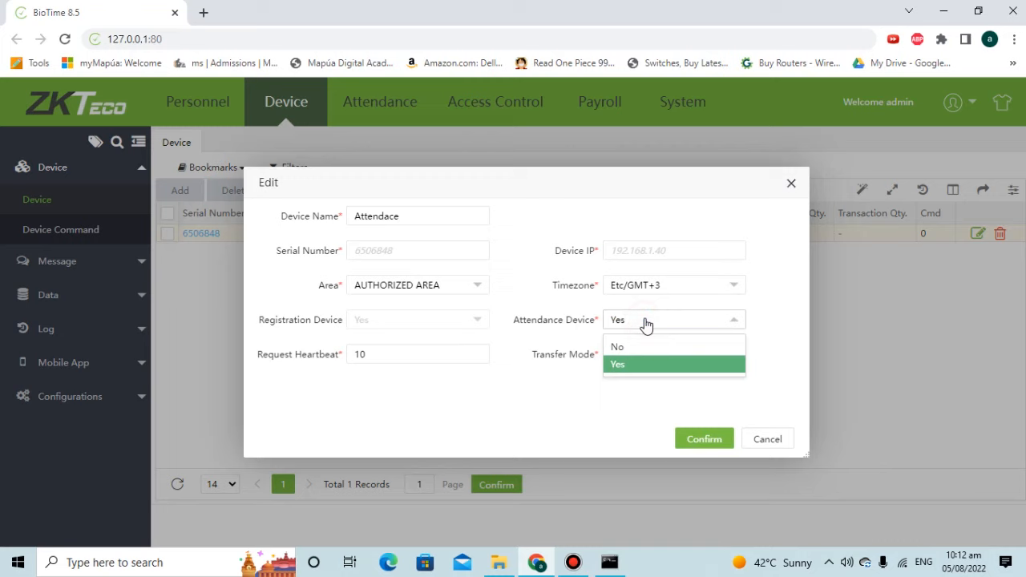
left_click(646, 322)
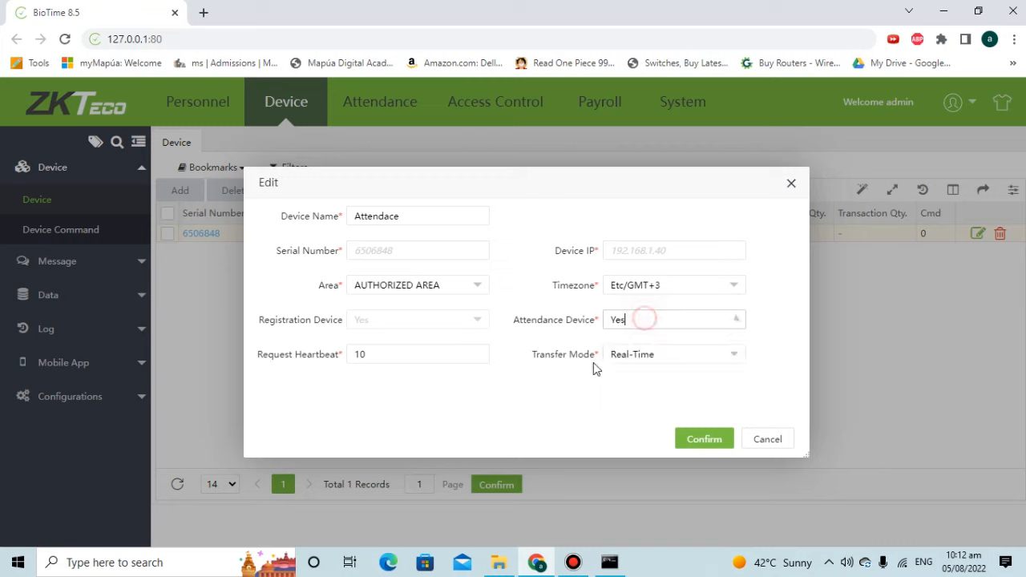
left_click(641, 362)
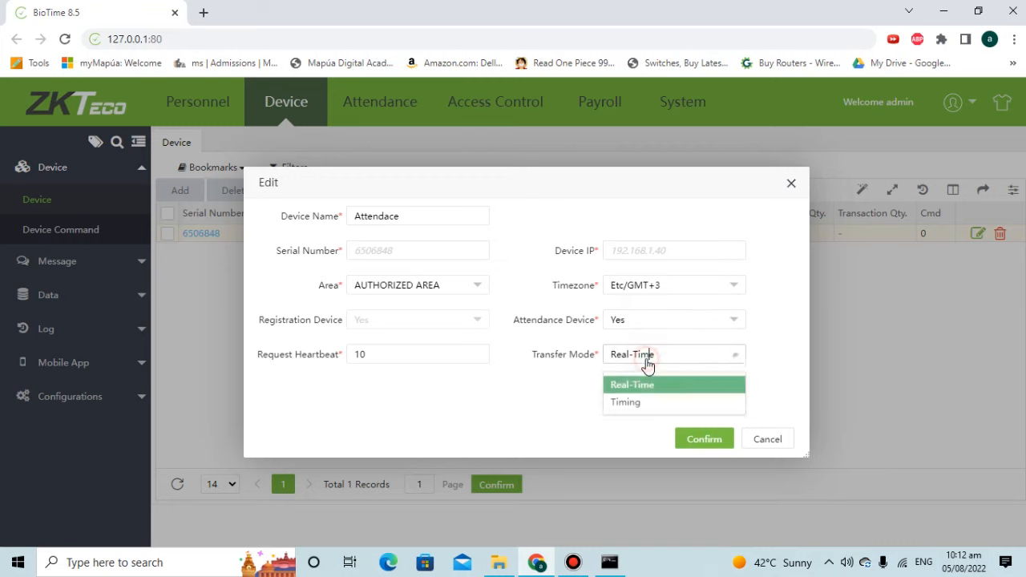
left_click(543, 392)
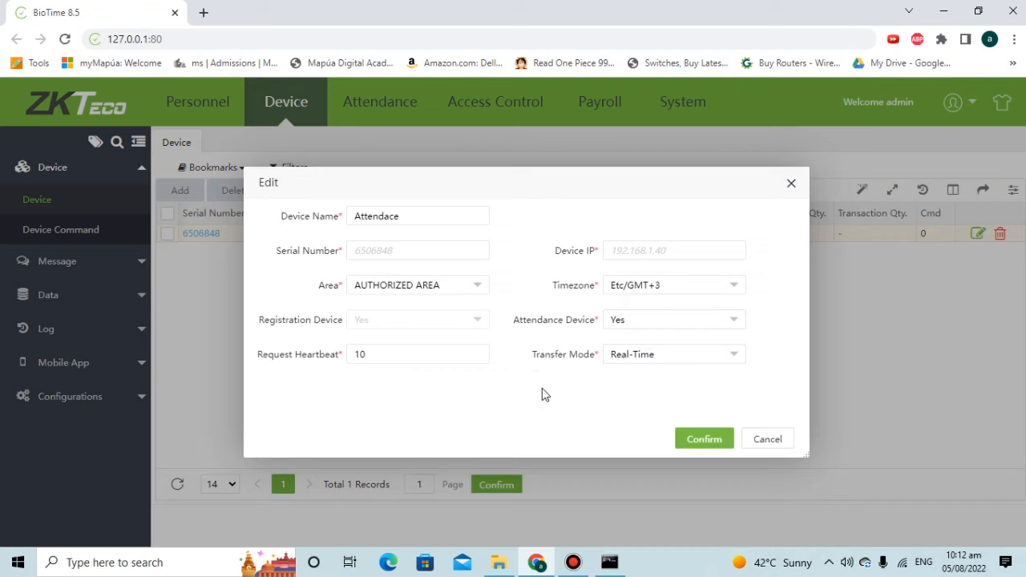
left_click(694, 444)
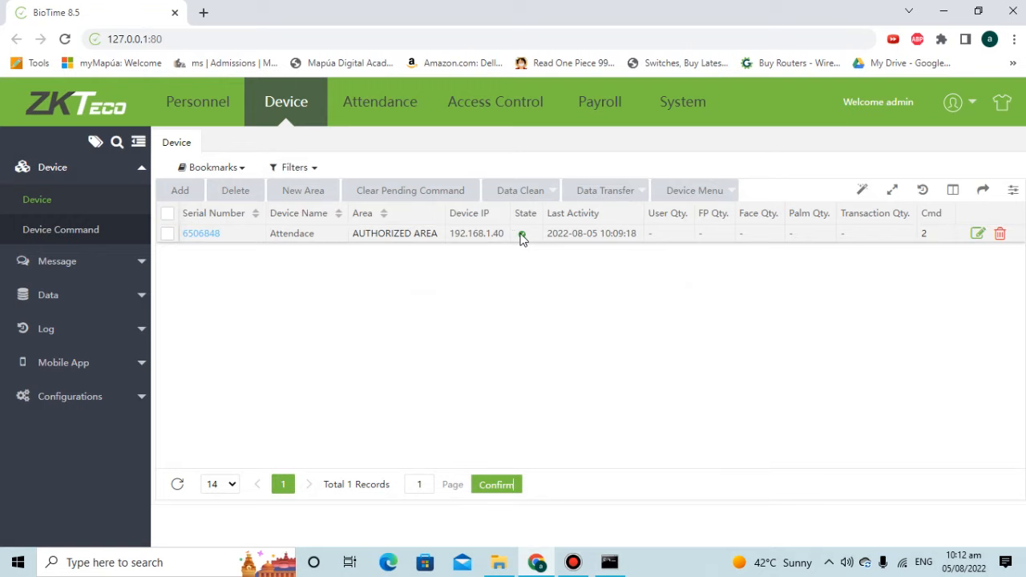
Delete the Attendace device record from the Device list.
left_click(1000, 233)
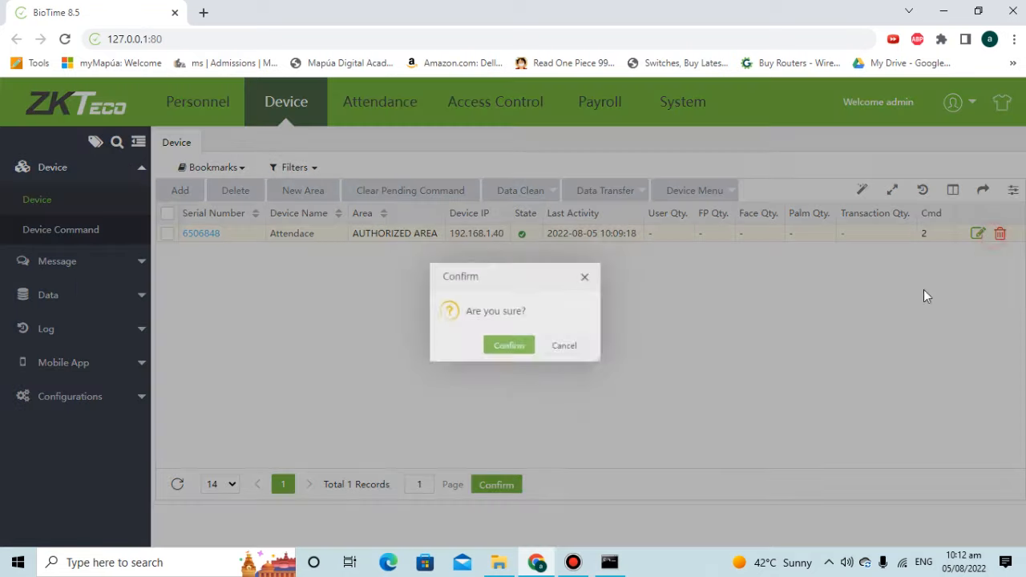
left_click(480, 353)
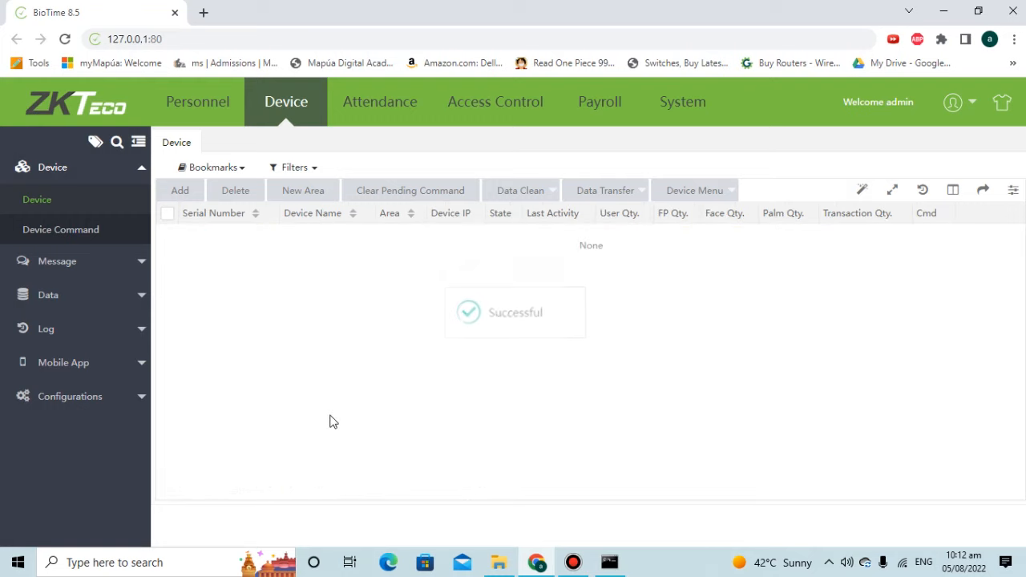
left_click(214, 112)
left_click(275, 109)
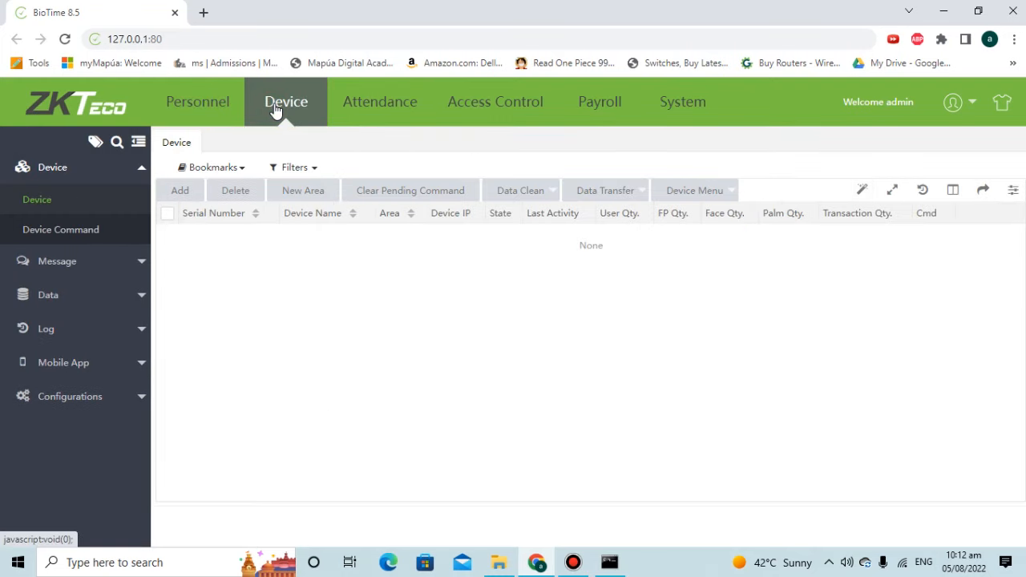
Reload BioTime until 6506848 reappears as Auto add, Not Authorized; close the stray help tab.
left_click(198, 38)
key("Return")
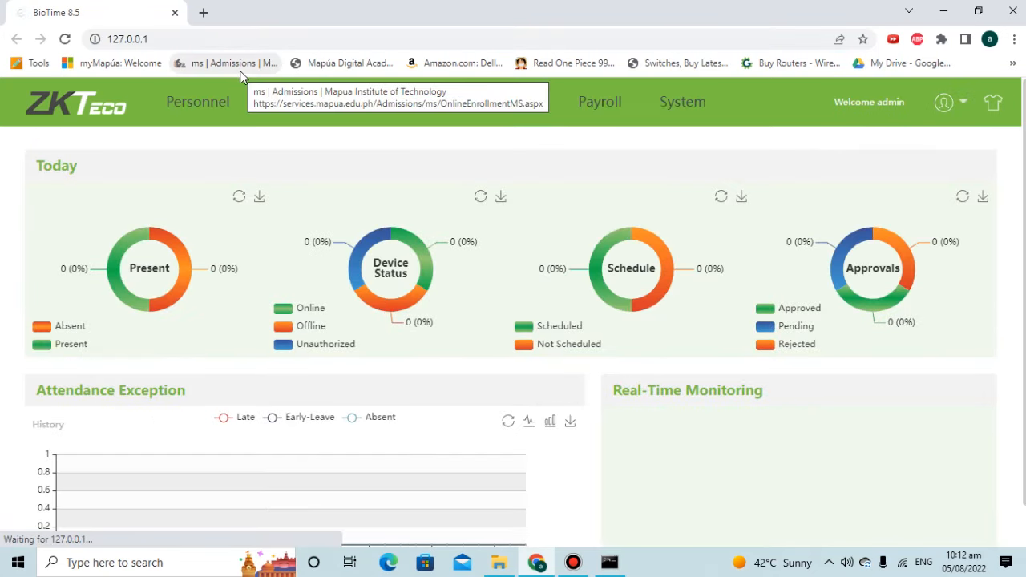
left_click(271, 102)
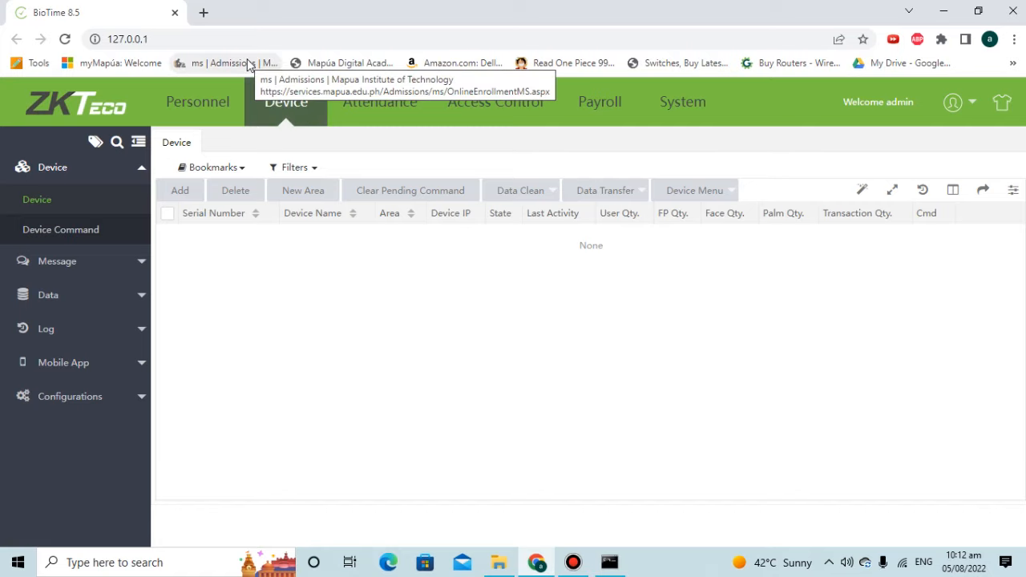
left_click(201, 101)
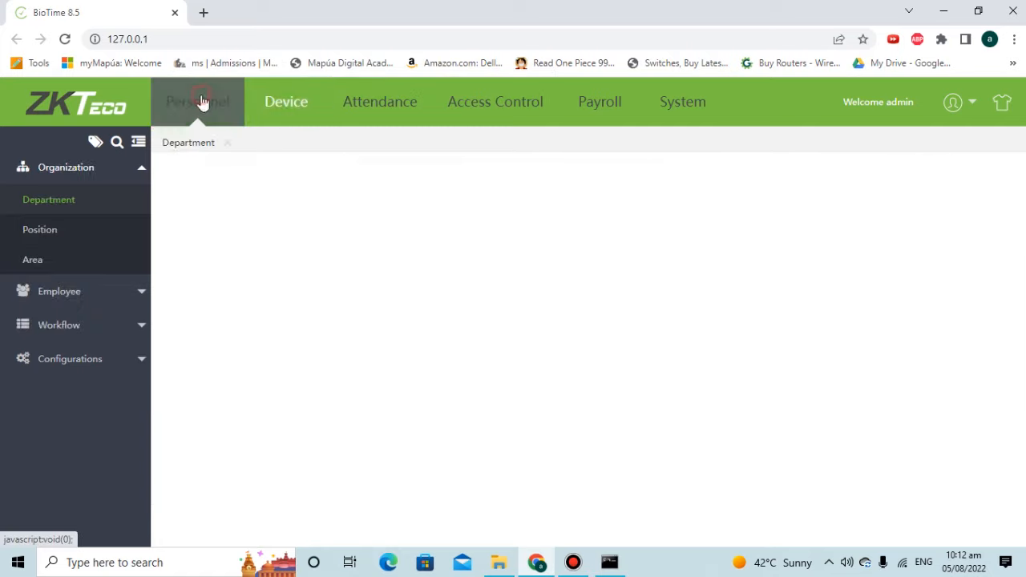
left_click(292, 111)
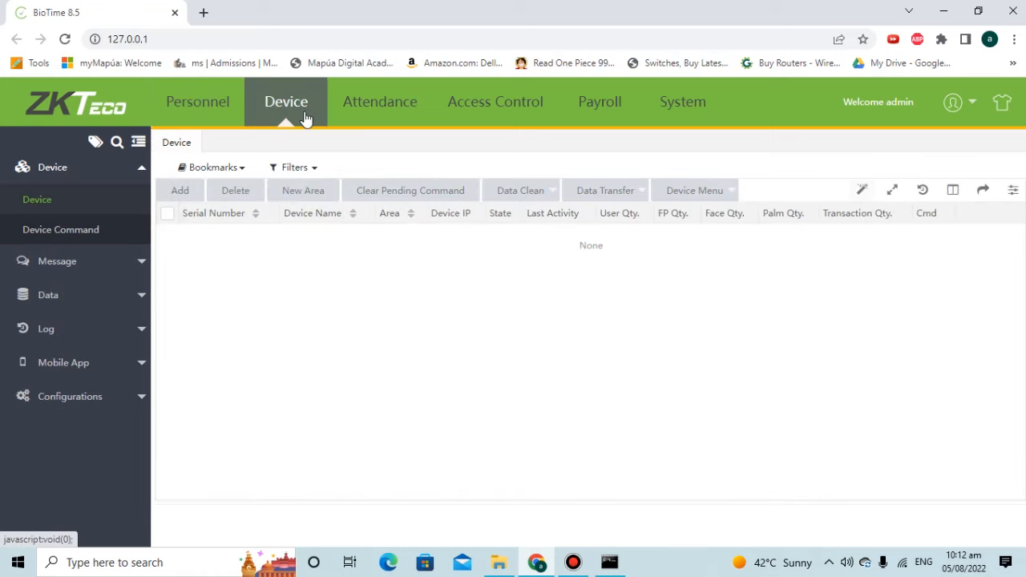
key("F1")
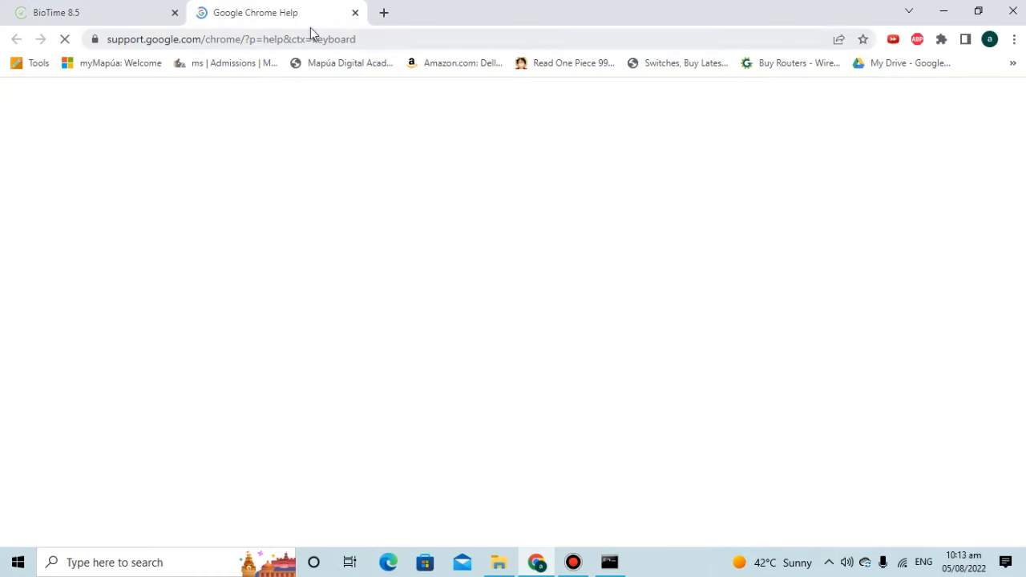
left_click(353, 12)
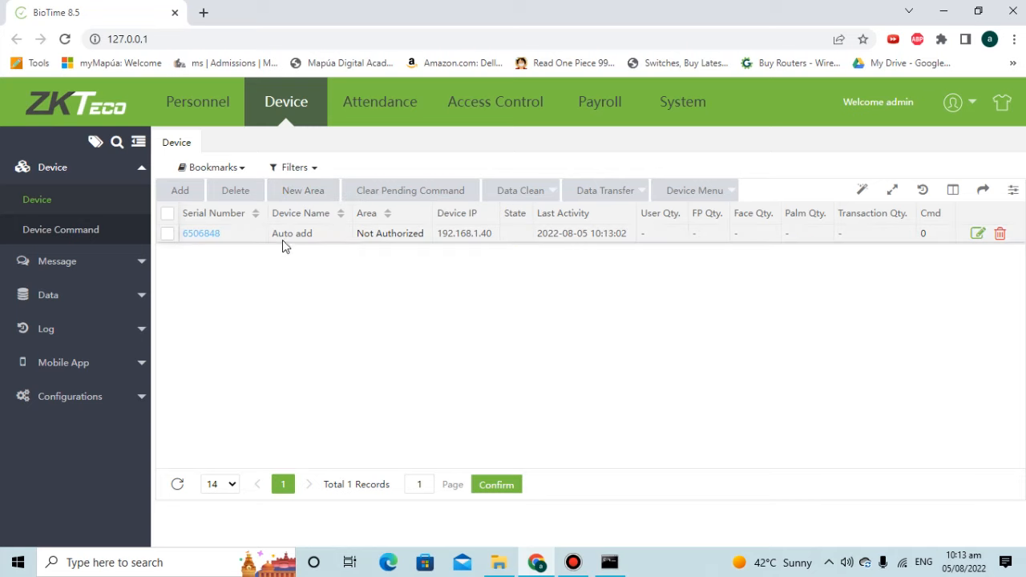
Set device 6506848's timezone to Etc/GMT+3 and save.
left_click(207, 234)
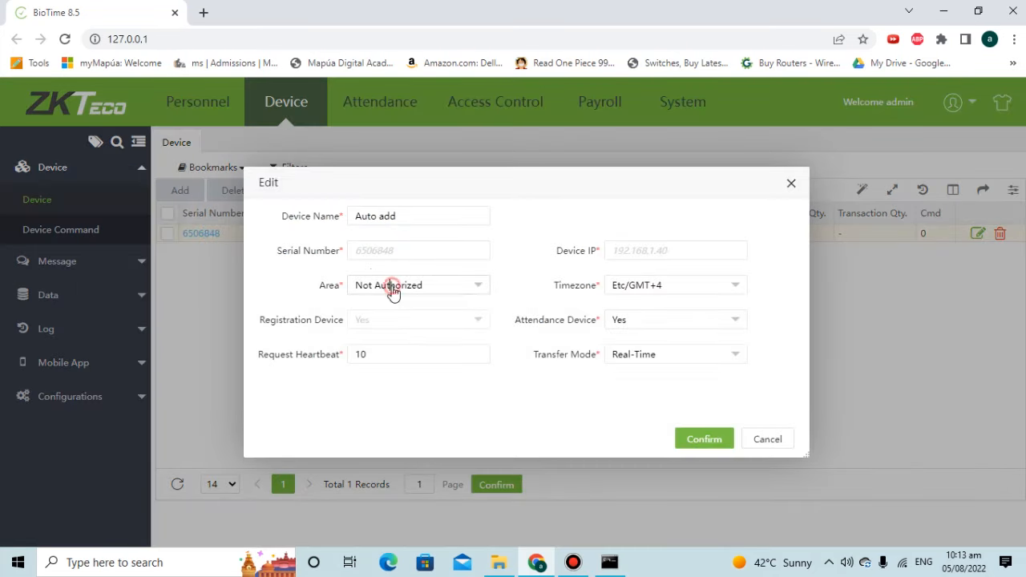
left_click(393, 290)
left_click(392, 286)
left_click(646, 294)
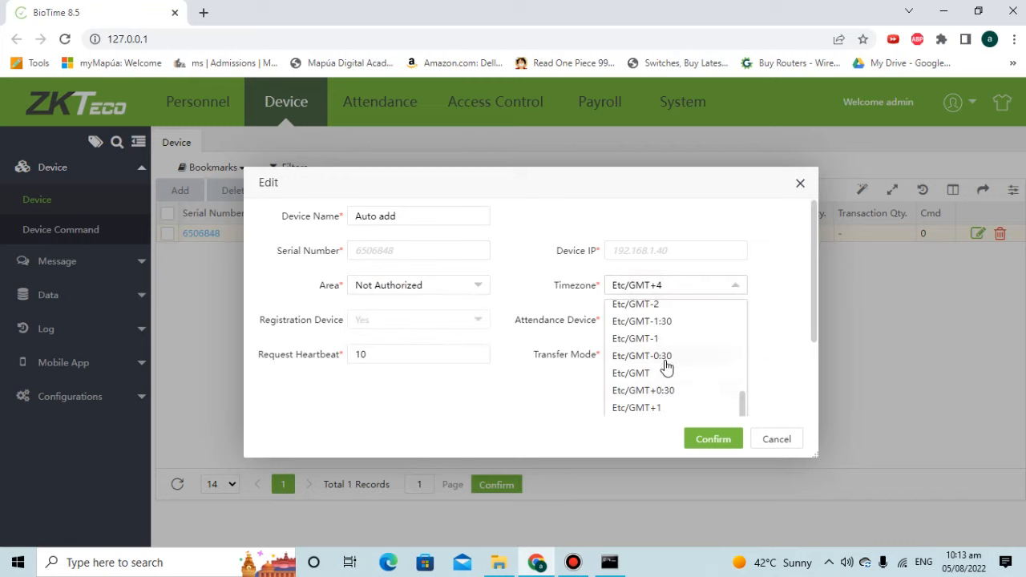
scroll(669, 360, "down", 1)
left_click(648, 402)
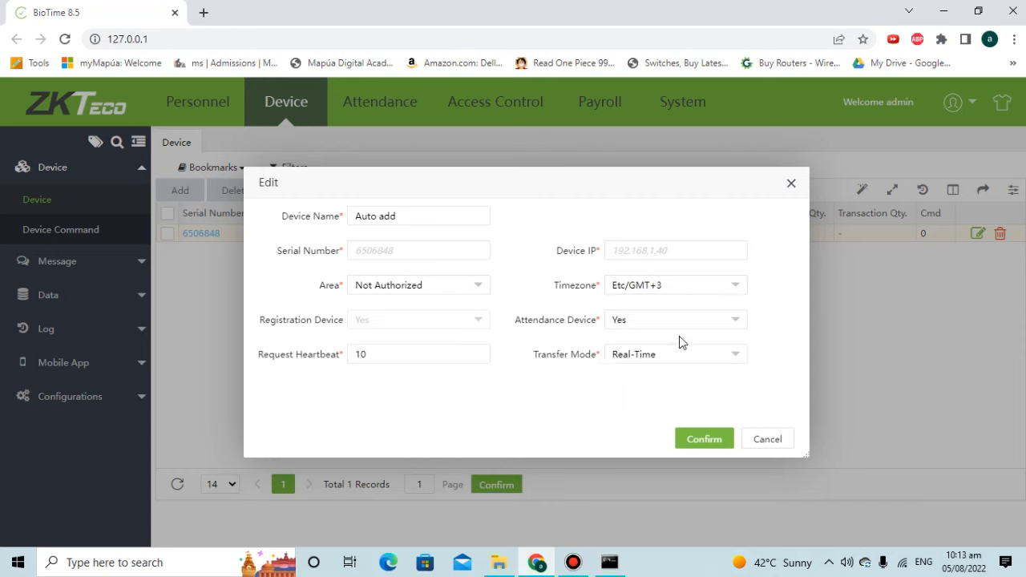
left_click(710, 441)
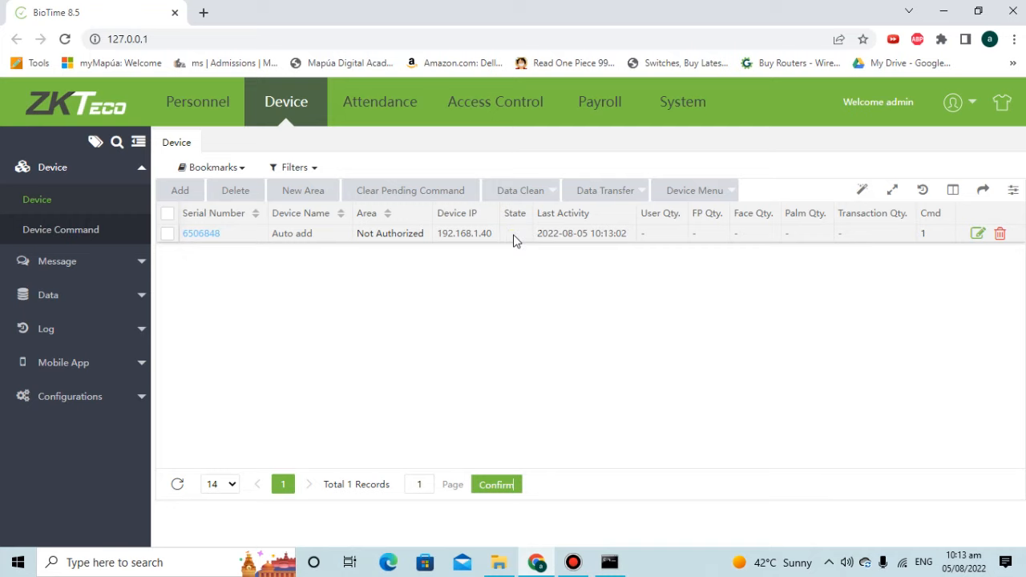
Place device 6506848 in AUTHORIZED AREA and save, bringing it online.
mouse_move(514, 240)
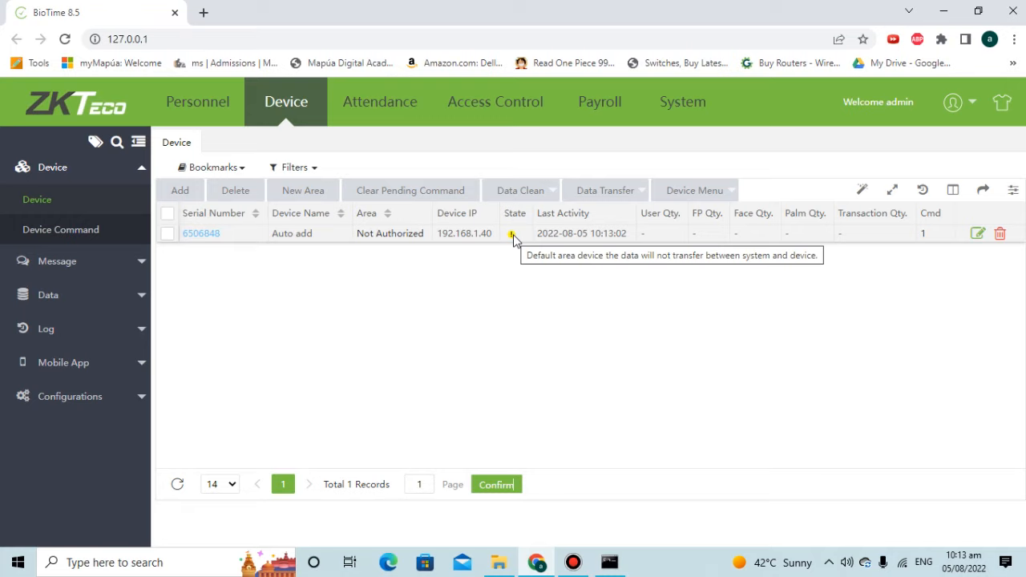
left_click(977, 234)
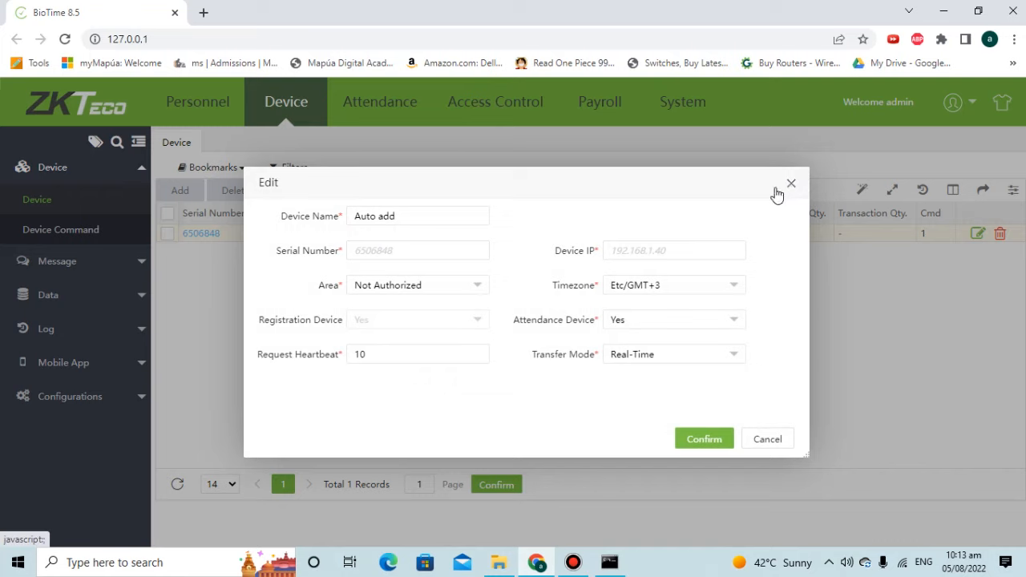
left_click(417, 294)
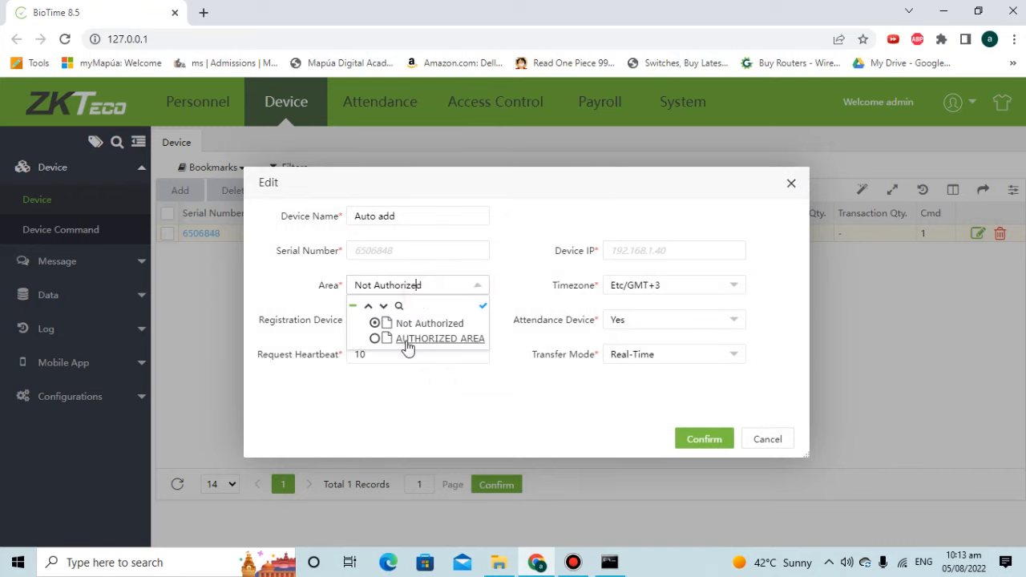
left_click(403, 337)
left_click(704, 439)
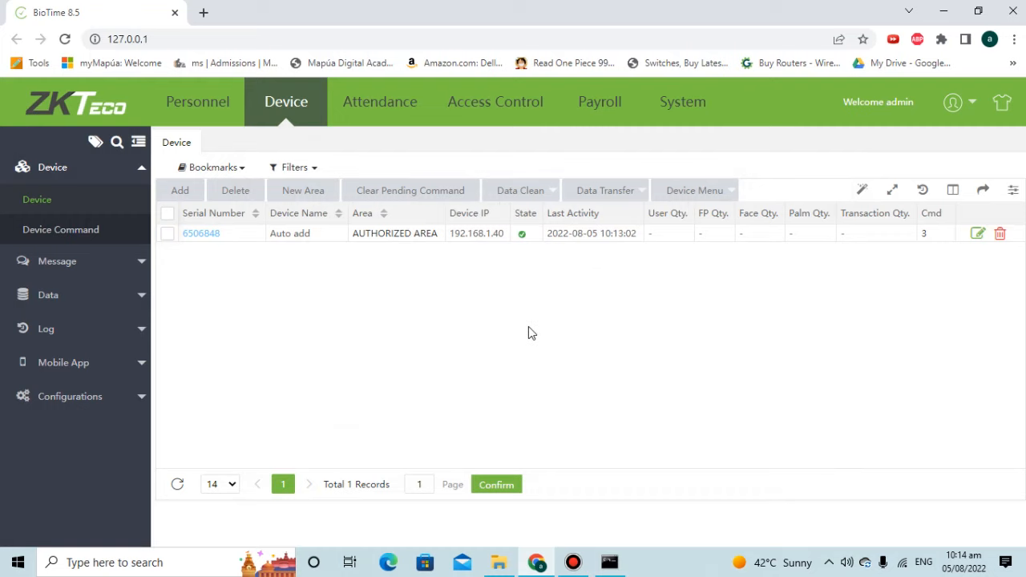
Go to Personnel and open the Employee list from the sidebar.
left_click(215, 117)
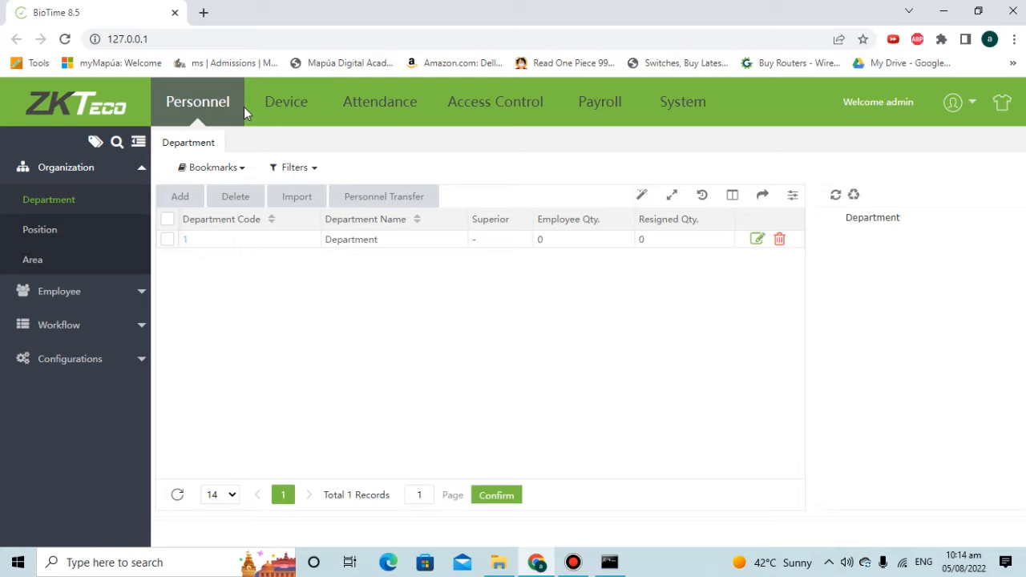
left_click(49, 292)
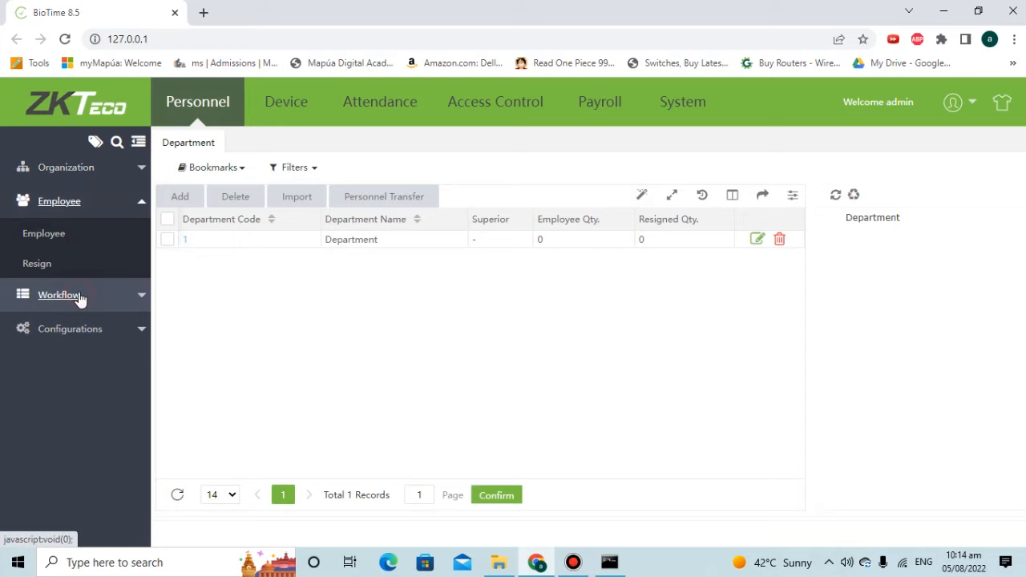
left_click(53, 239)
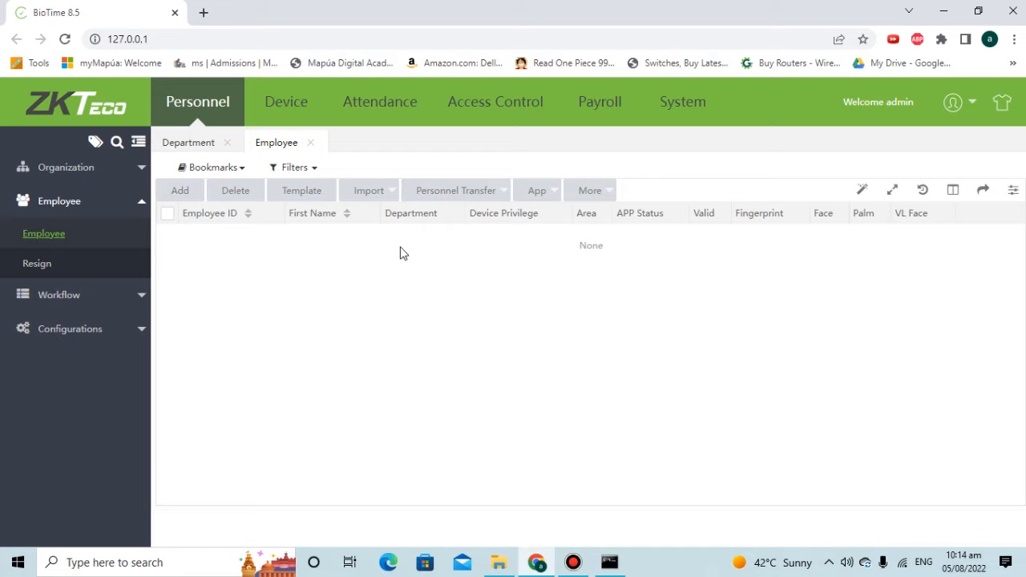
left_click(80, 170)
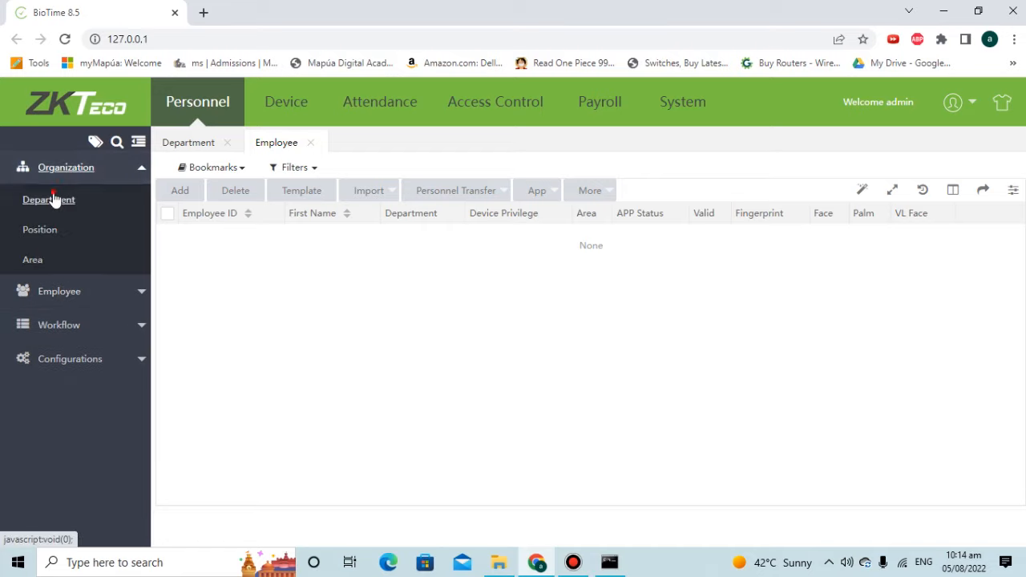
left_click(52, 200)
left_click(41, 291)
left_click(40, 231)
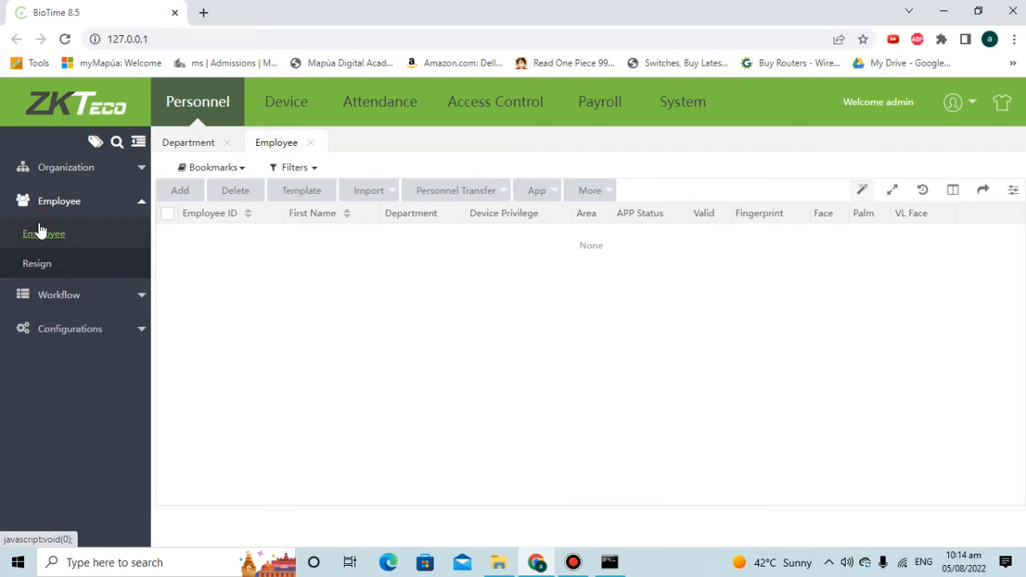
Refresh the Employee list until synced employee 1 appears; close the stray help tab.
left_click(305, 120)
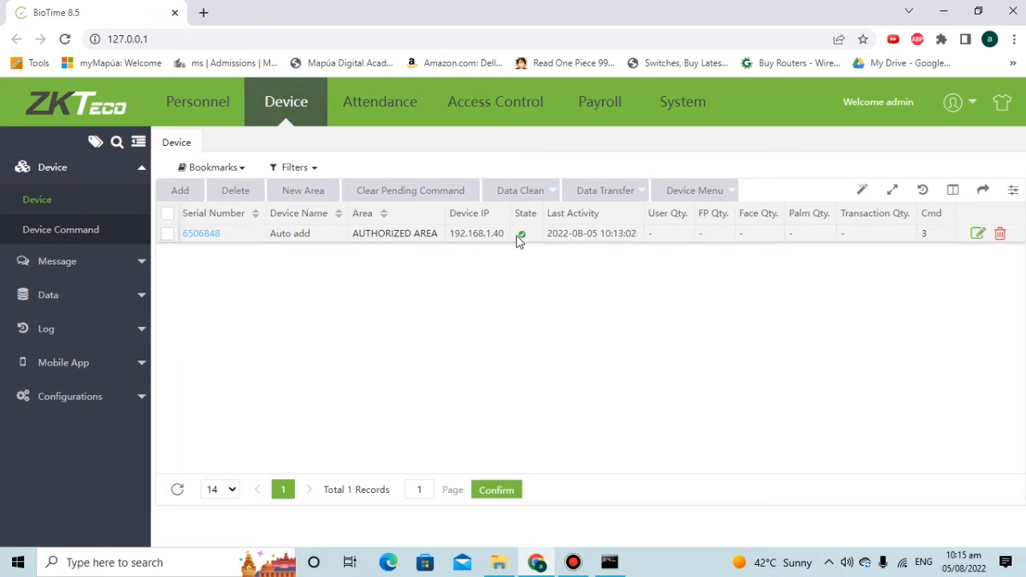
left_click(201, 122)
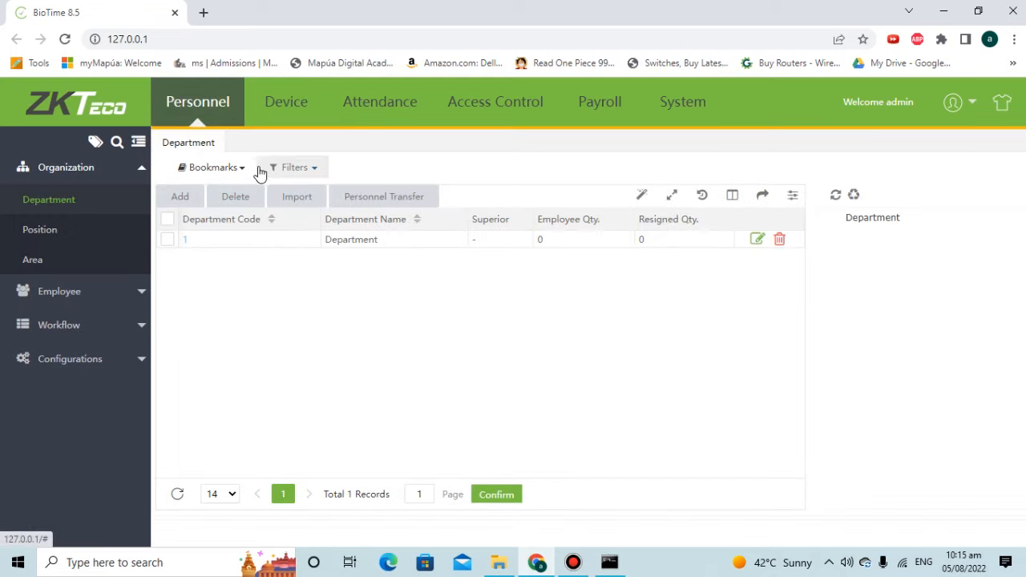
left_click(40, 291)
left_click(51, 240)
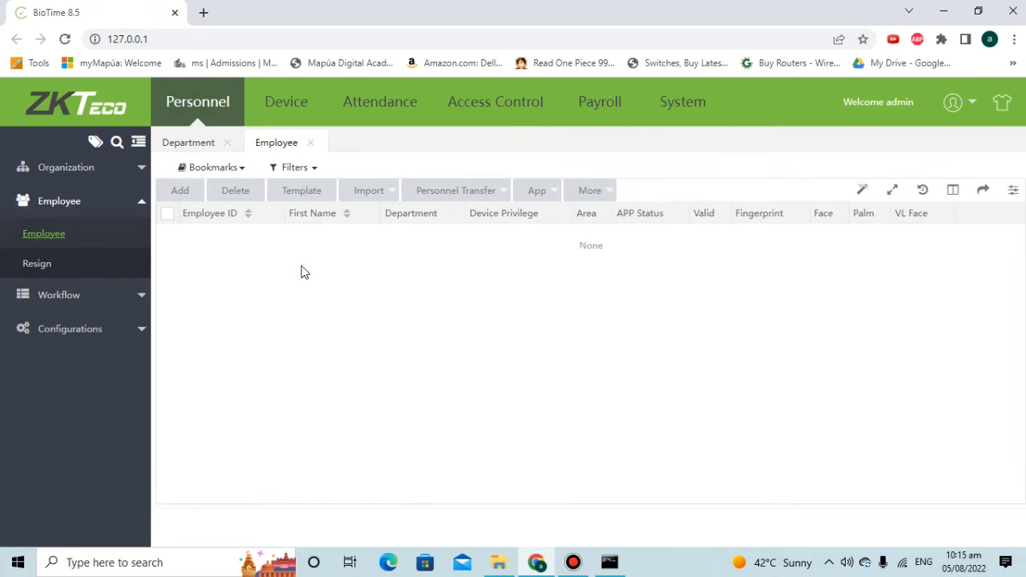
key("F1")
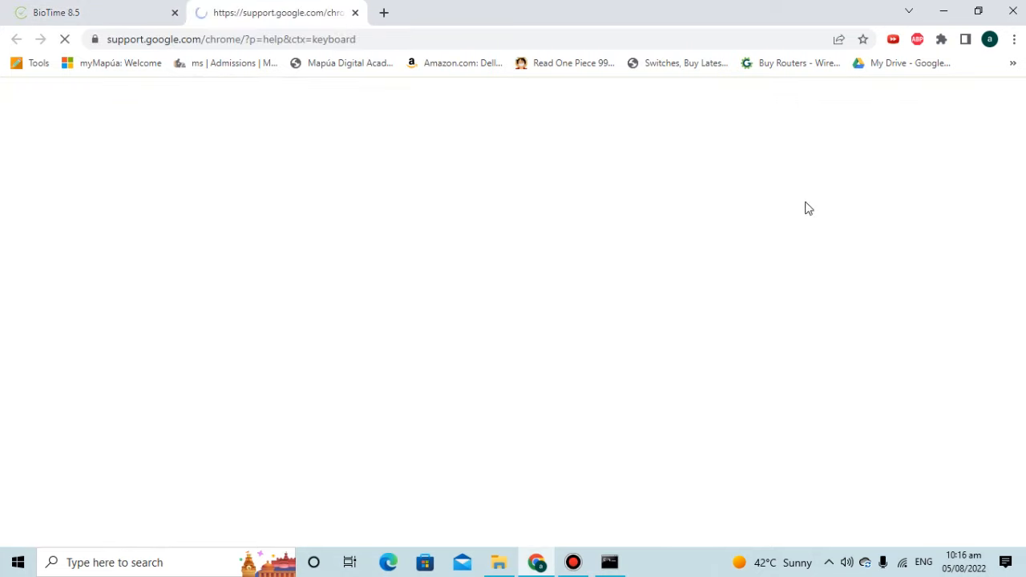
left_click(355, 12)
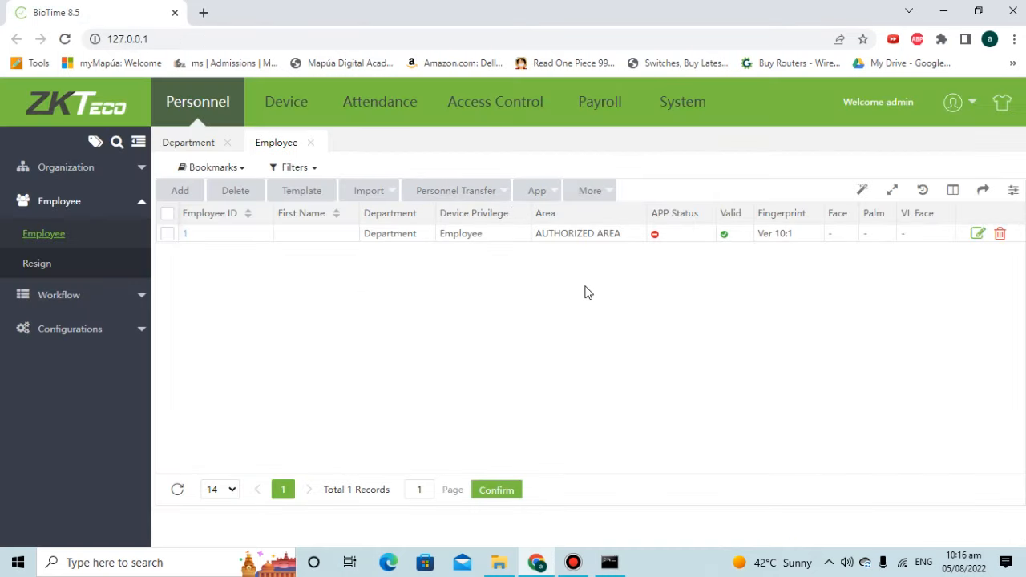
Enter first name New and last name User for employee 1, keep AUTHORIZED AREA, and save.
left_click(186, 234)
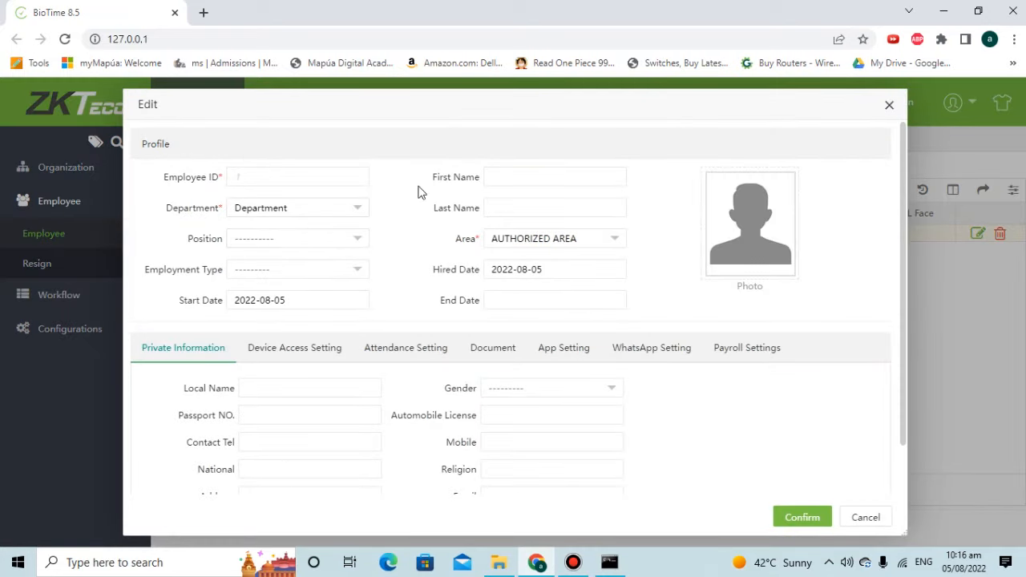
left_click(546, 178)
type("New")
key("Tab")
key("Tab")
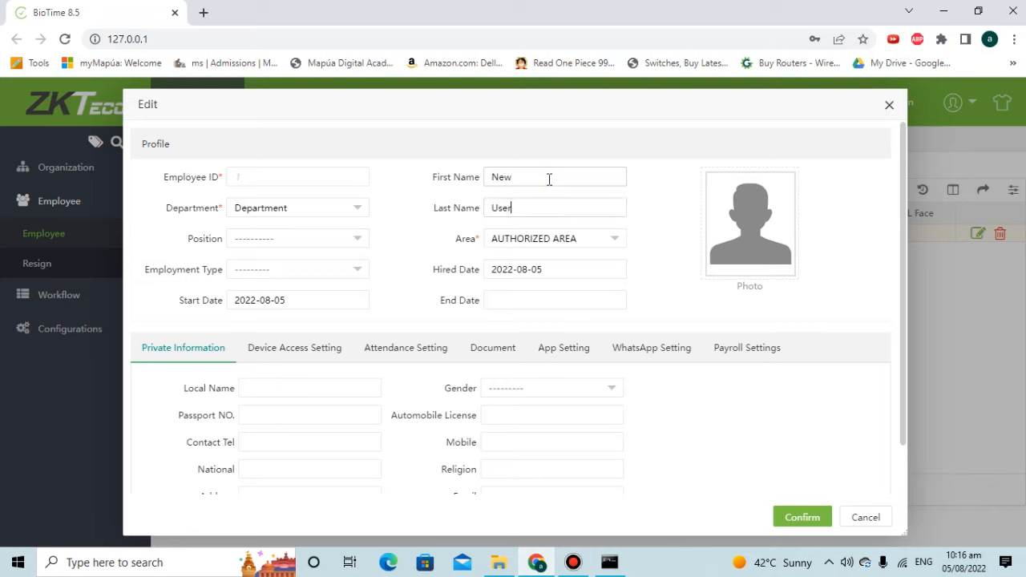
left_click(551, 241)
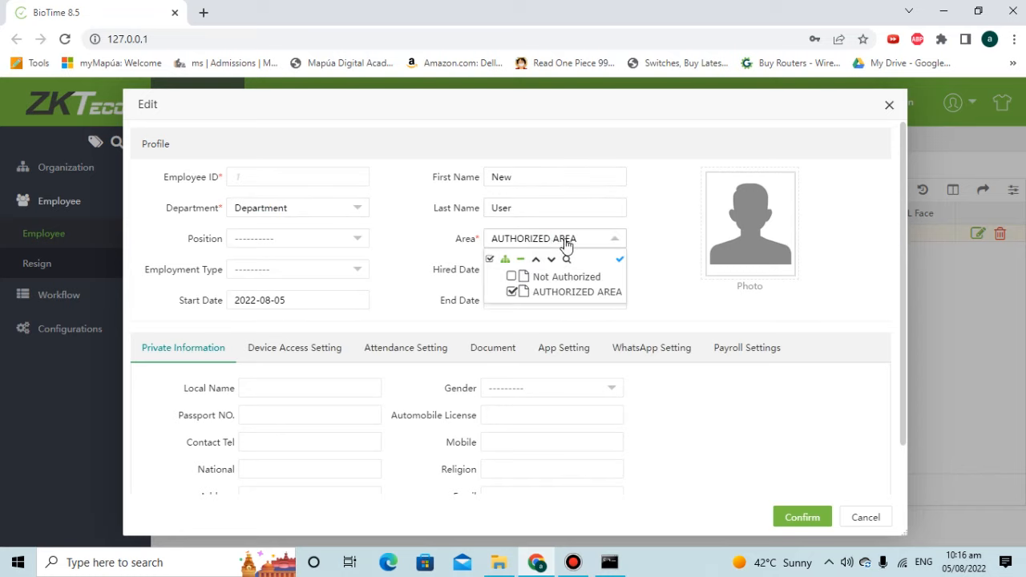
double_click(559, 239)
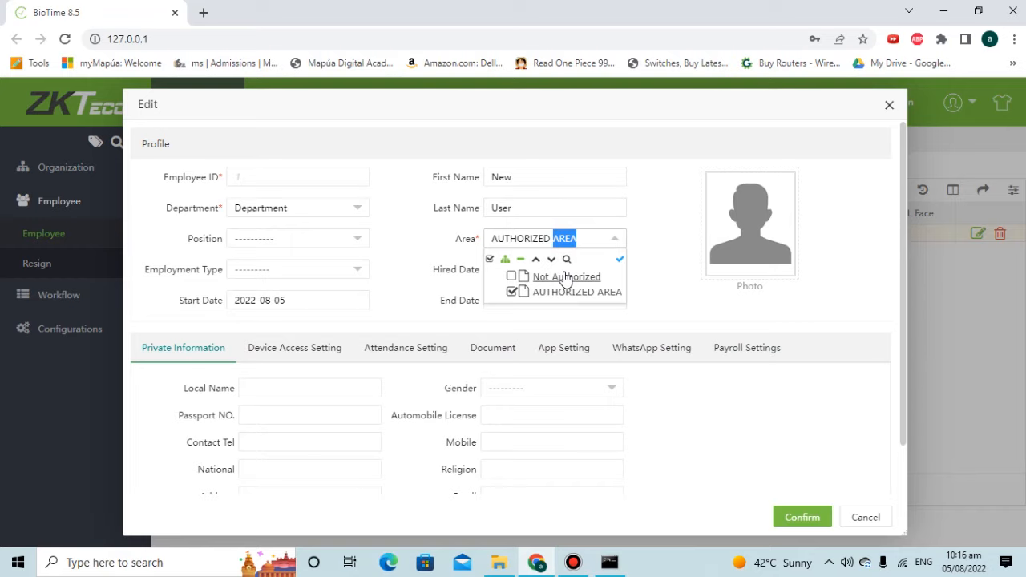
left_click(590, 241)
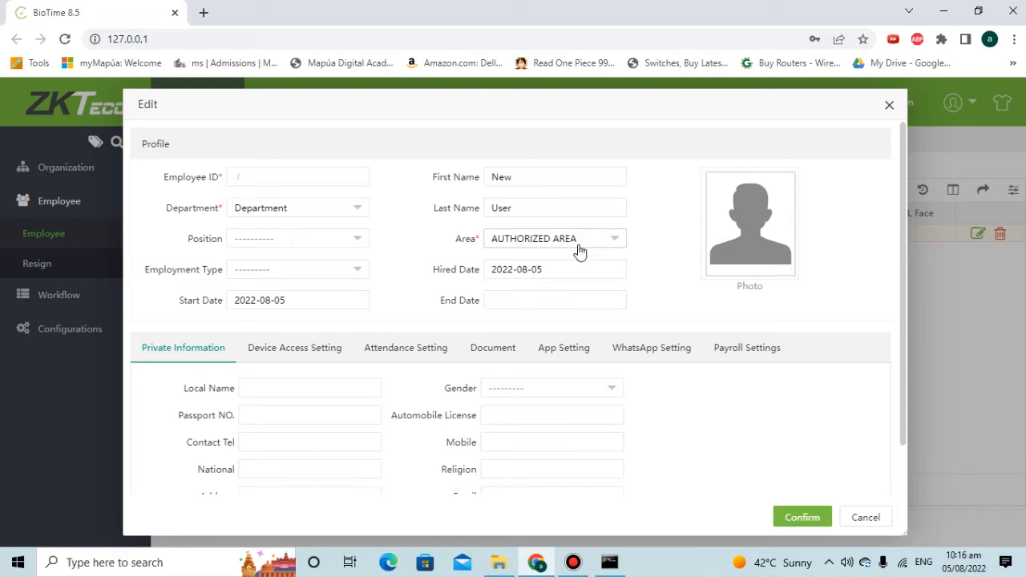
left_click(807, 517)
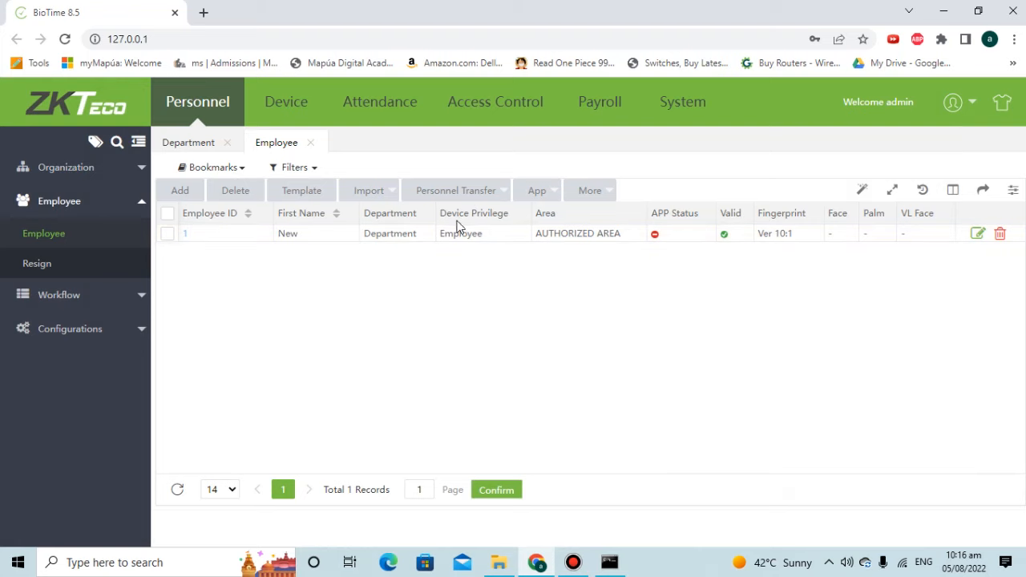
Show New User's 10:13 check-in in the Transaction report, then verify the device counts one user.
left_click(383, 117)
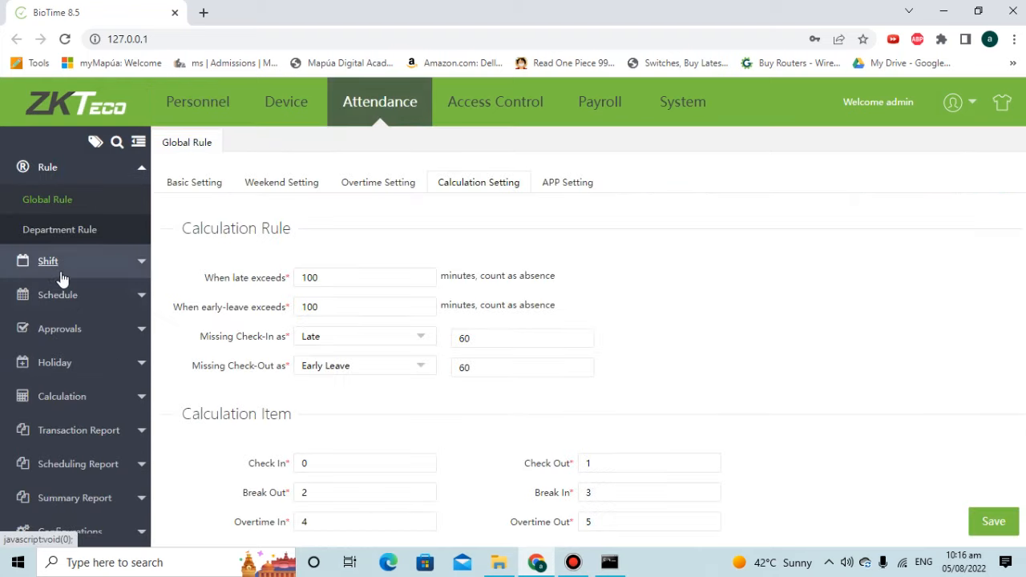
left_click(79, 430)
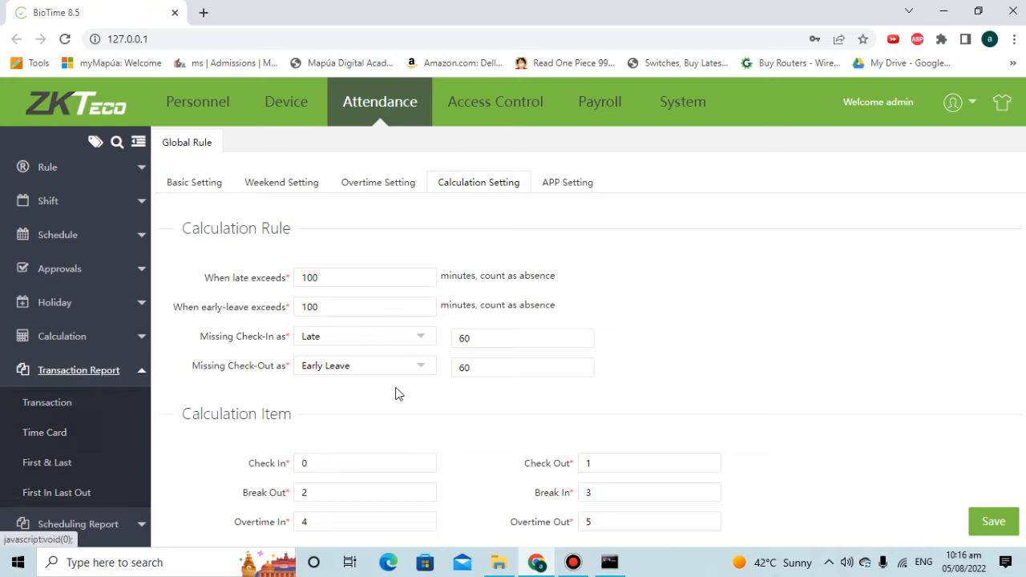
left_click(71, 412)
left_click(899, 170)
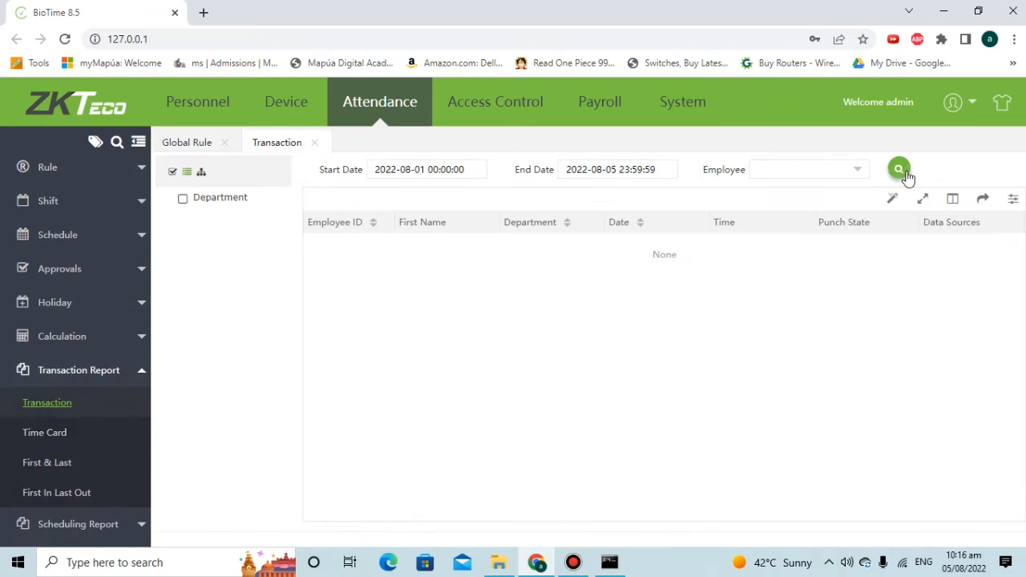
left_click(863, 168)
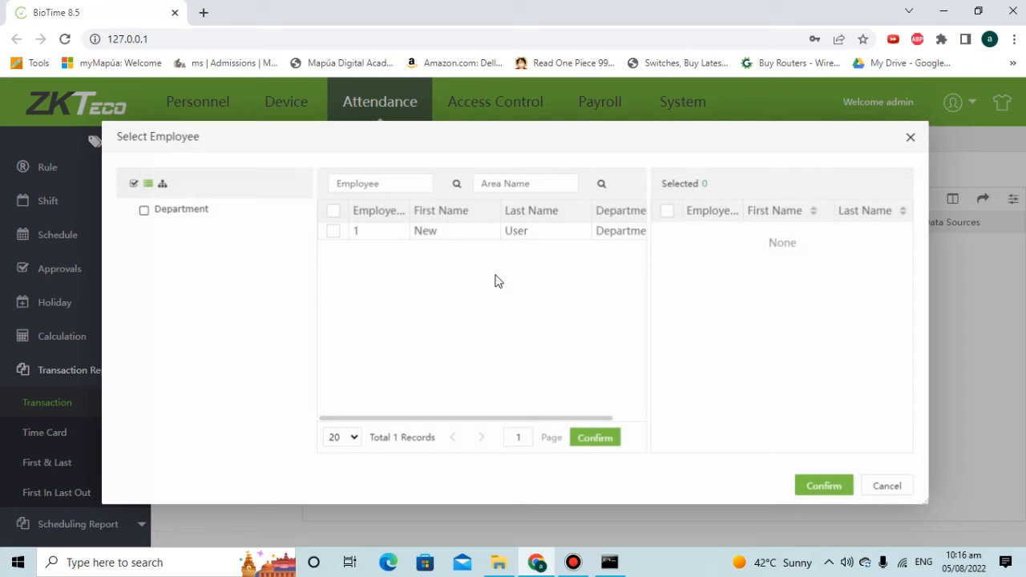
left_click(332, 231)
left_click(817, 486)
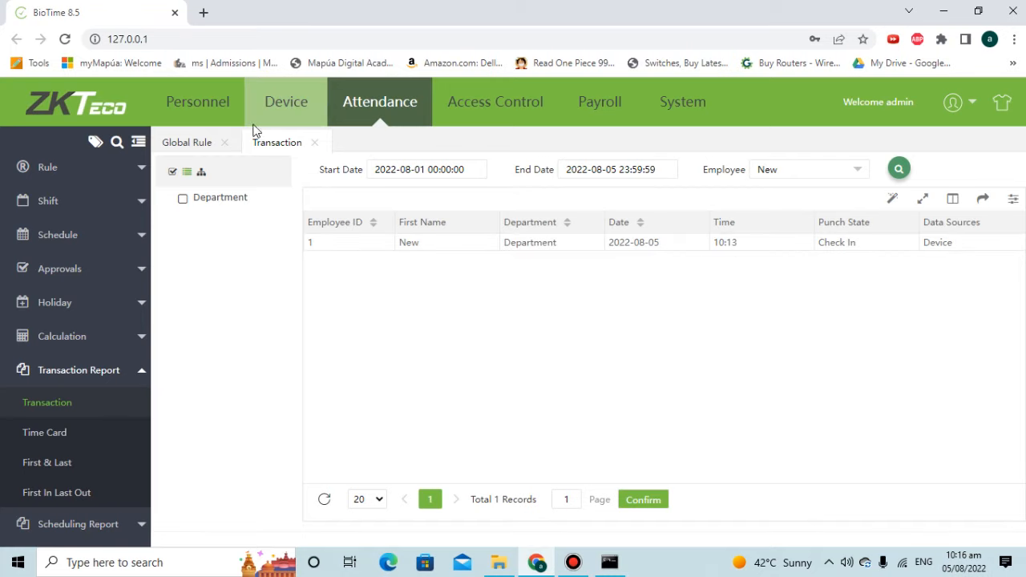
left_click(285, 120)
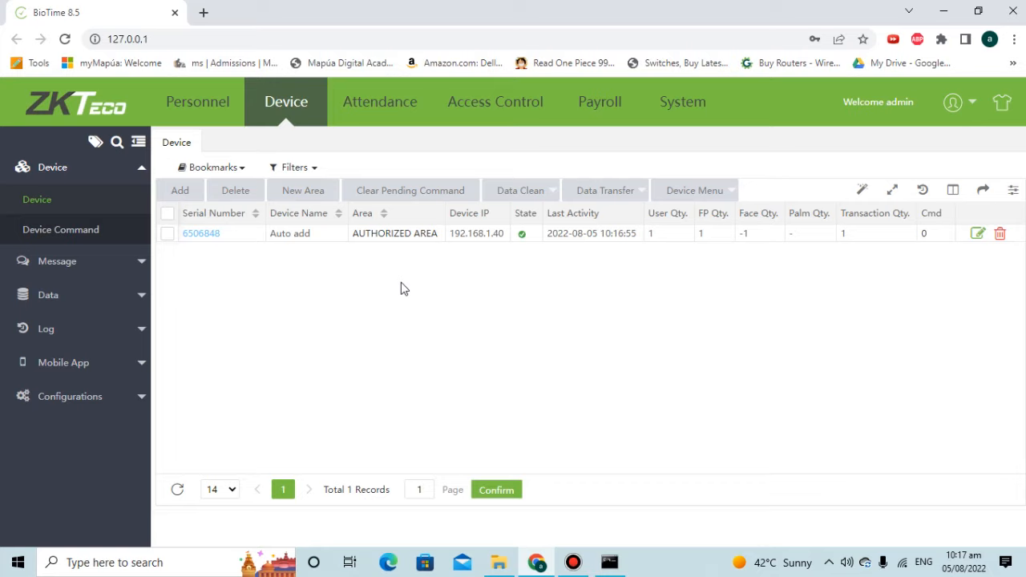
left_click(394, 103)
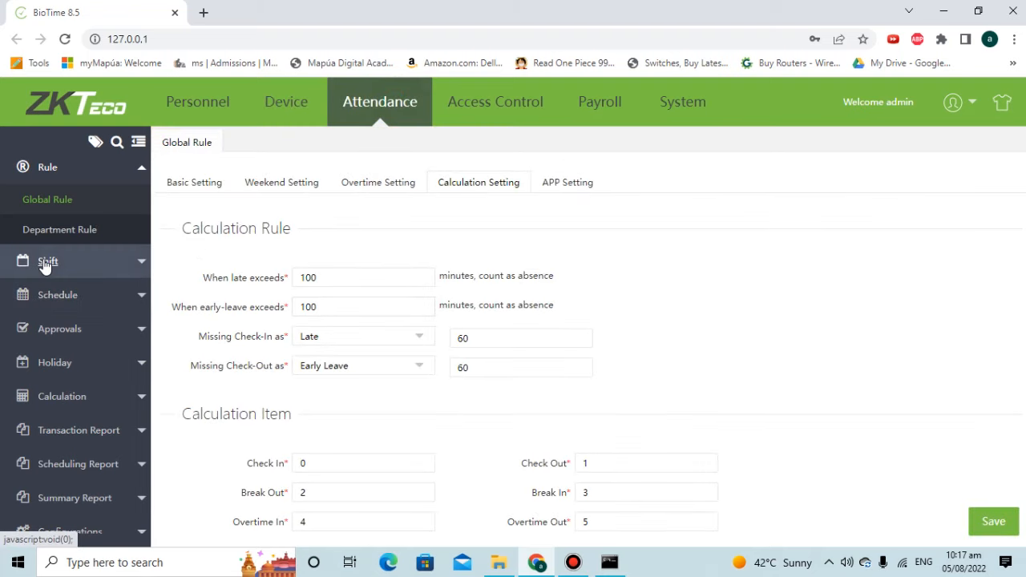